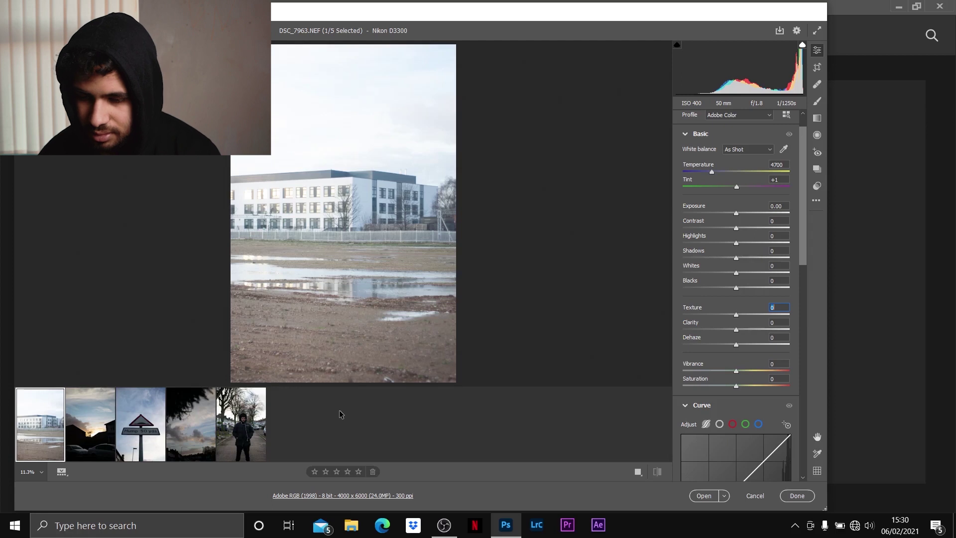
# Step: Enlarge the editor to full screen and set the building photo's Contrast to +56, Highlights -100, Whites -100, Blacks -26 and Exposure -0.60
pyautogui.click(817, 32)
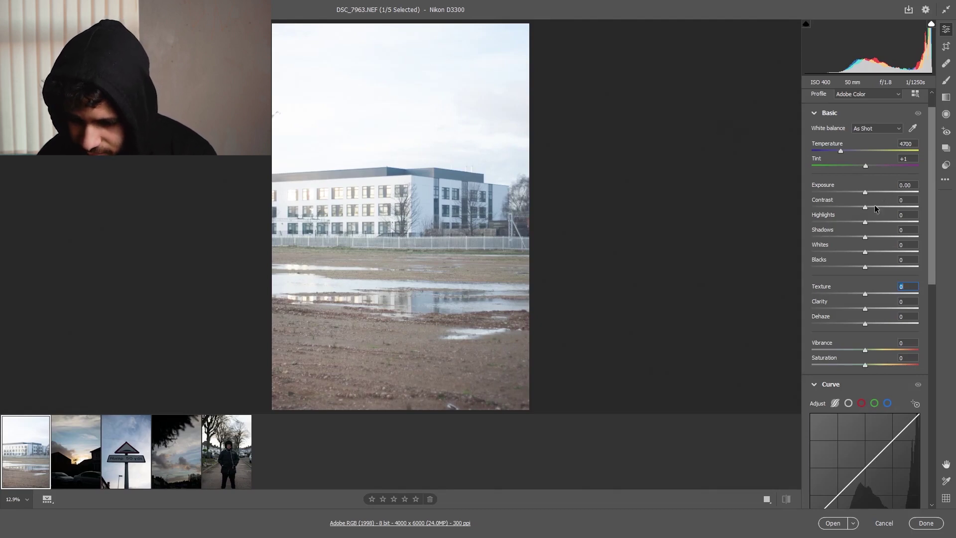
pyautogui.moveTo(871, 205); pyautogui.dragTo(895, 208)
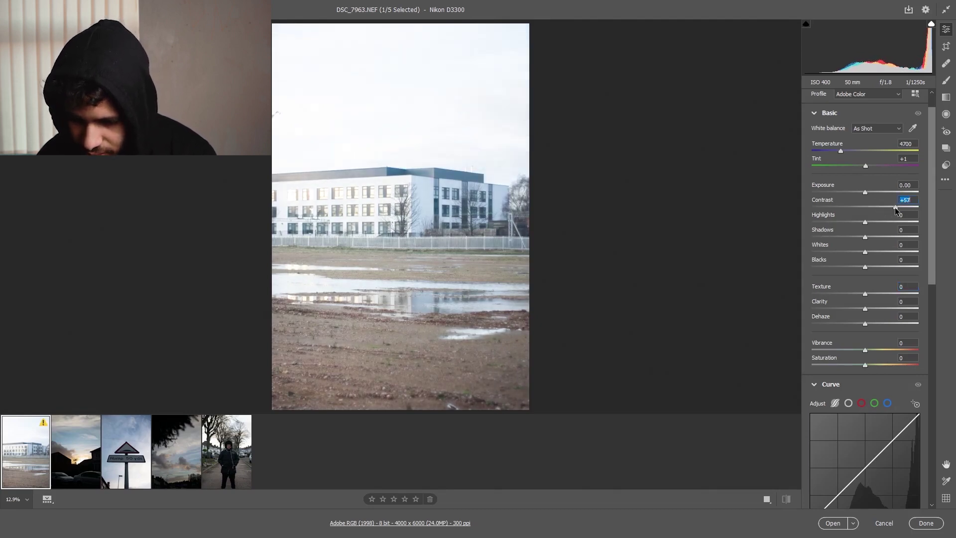
pyautogui.click(866, 222)
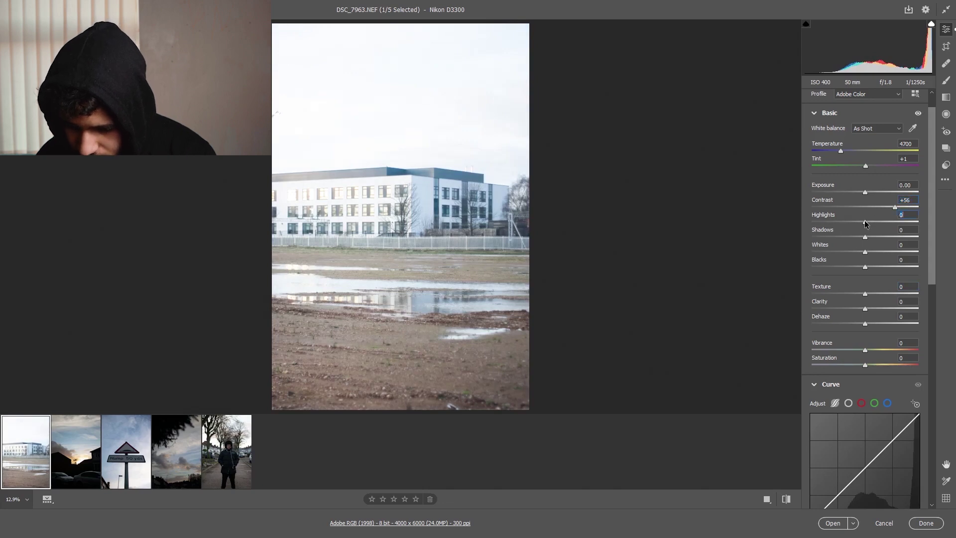
pyautogui.moveTo(865, 224); pyautogui.dragTo(779, 230)
pyautogui.moveTo(866, 253); pyautogui.dragTo(794, 257)
pyautogui.moveTo(864, 270); pyautogui.dragTo(848, 268)
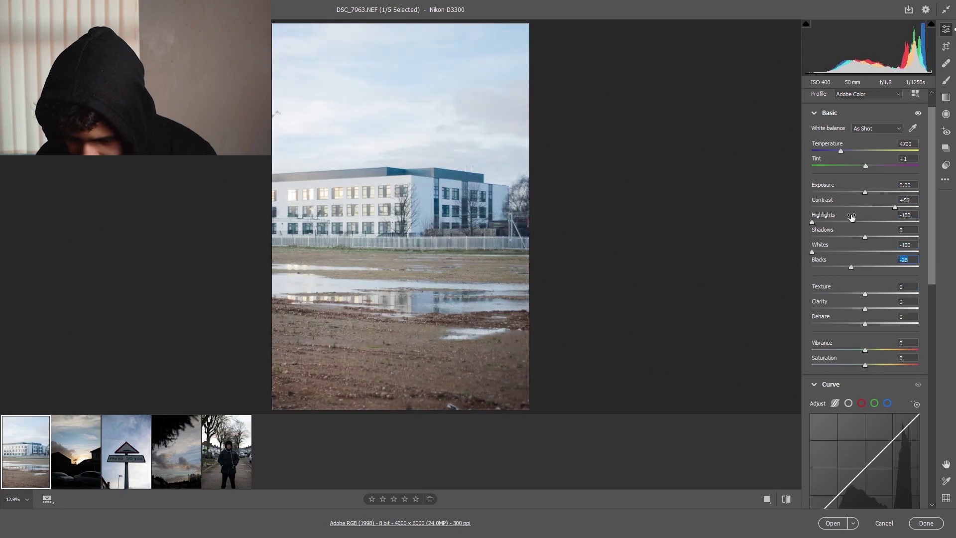
pyautogui.moveTo(864, 192); pyautogui.dragTo(855, 190)
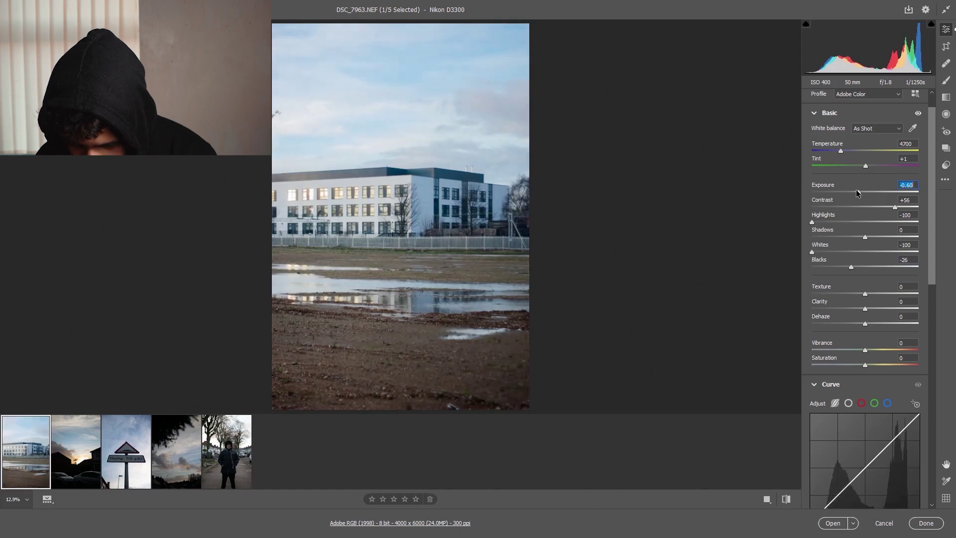
# Step: Set the building photo's Texture to +15, Dehaze to +15 and Clarity to +11
pyautogui.moveTo(934, 218); pyautogui.dragTo(934, 249)
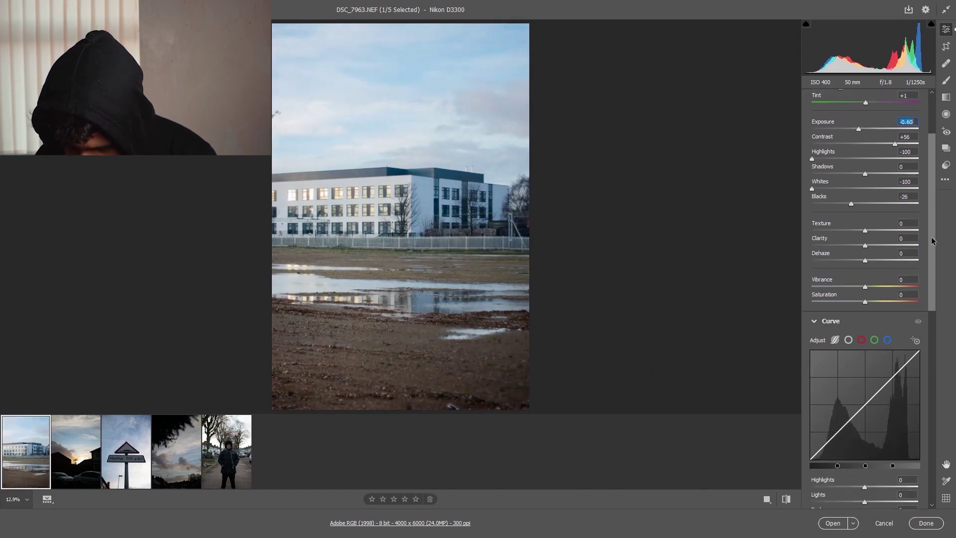
pyautogui.click(870, 230)
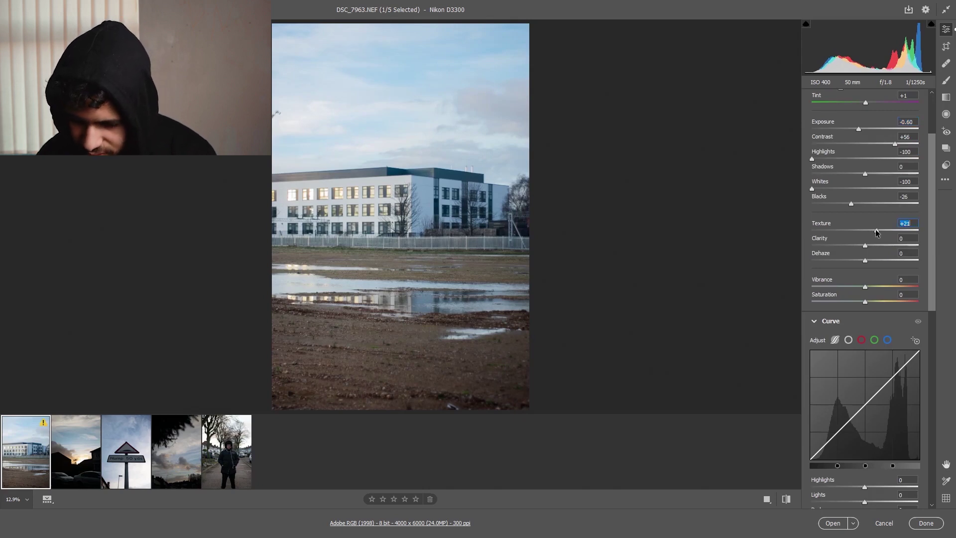
pyautogui.moveTo(876, 233); pyautogui.dragTo(874, 232)
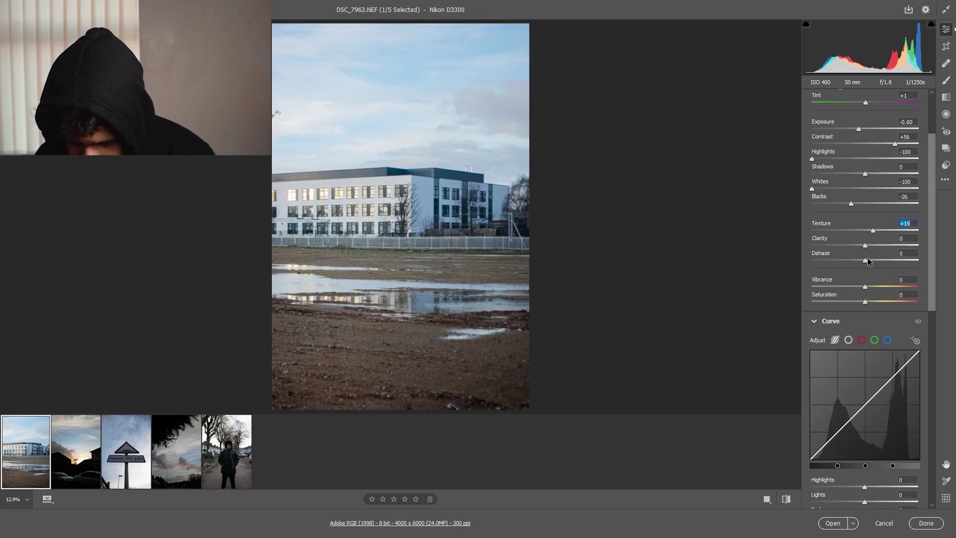
pyautogui.moveTo(866, 260); pyautogui.dragTo(873, 262)
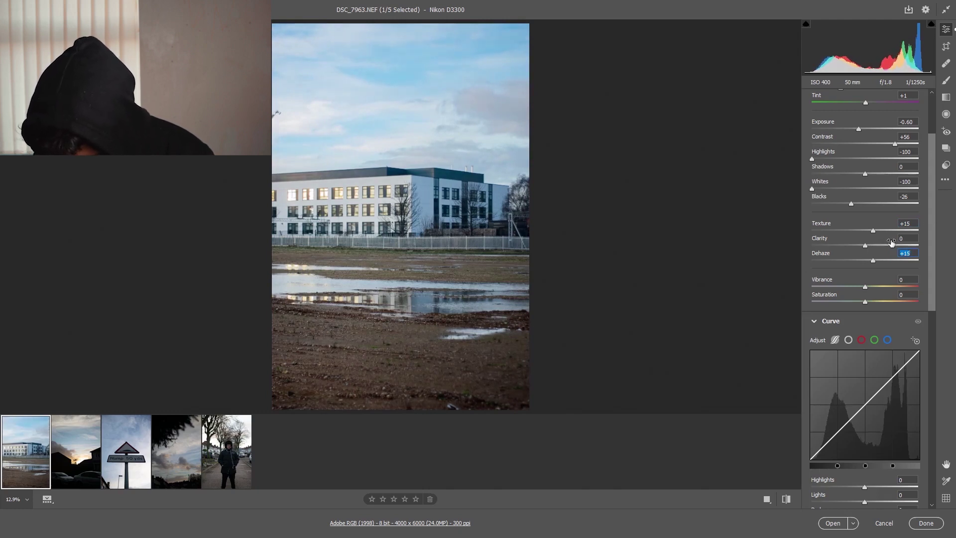
pyautogui.moveTo(870, 246); pyautogui.dragTo(873, 248)
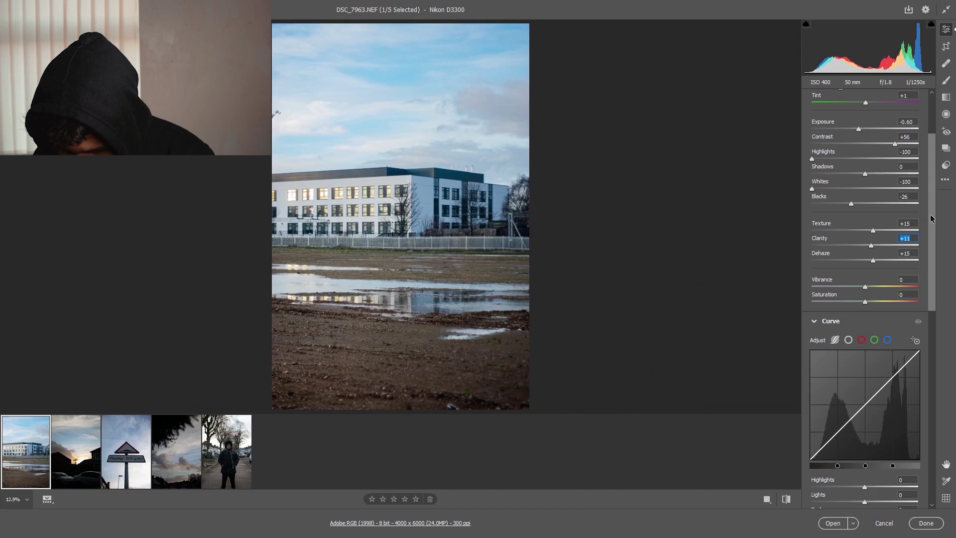
# Step: Place a horizontal Graduated Filter running from the top edge of the sky down to the building's roofline
pyautogui.moveTo(928, 214); pyautogui.dragTo(934, 133)
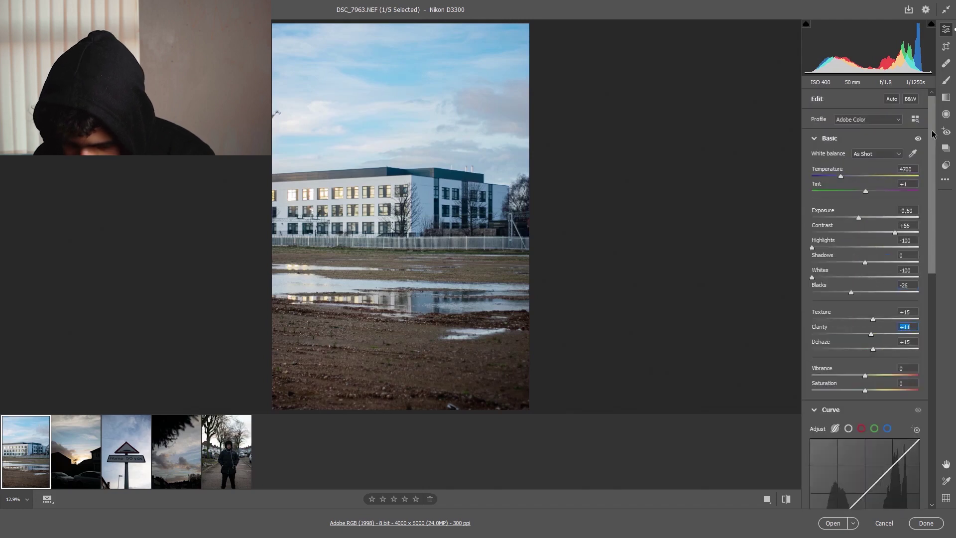
pyautogui.click(948, 100)
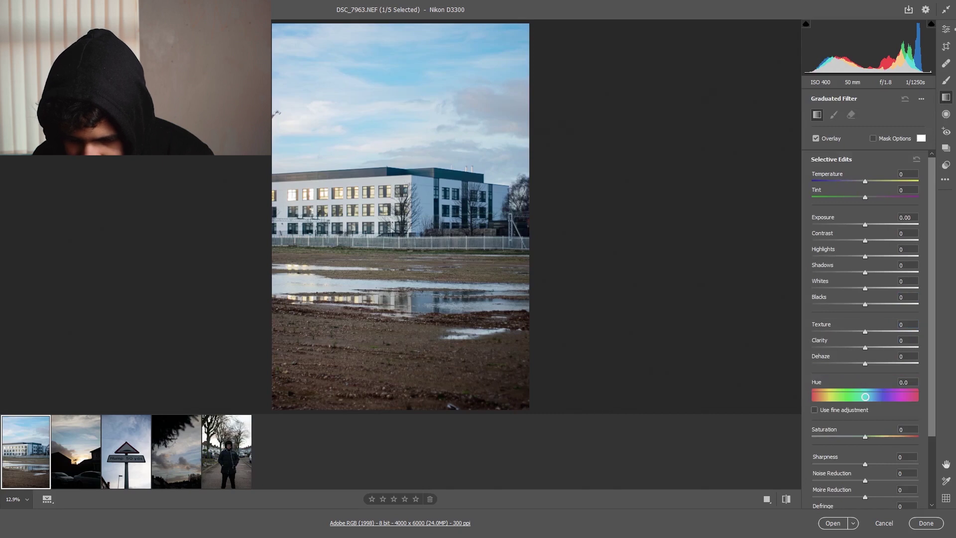
pyautogui.moveTo(273, 43); pyautogui.dragTo(271, 160)
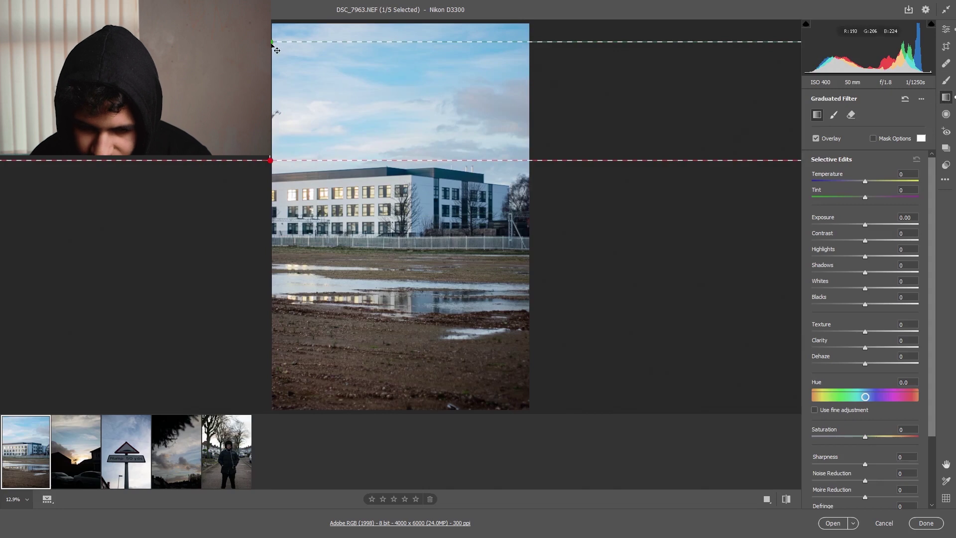
pyautogui.moveTo(276, 49); pyautogui.dragTo(276, 33)
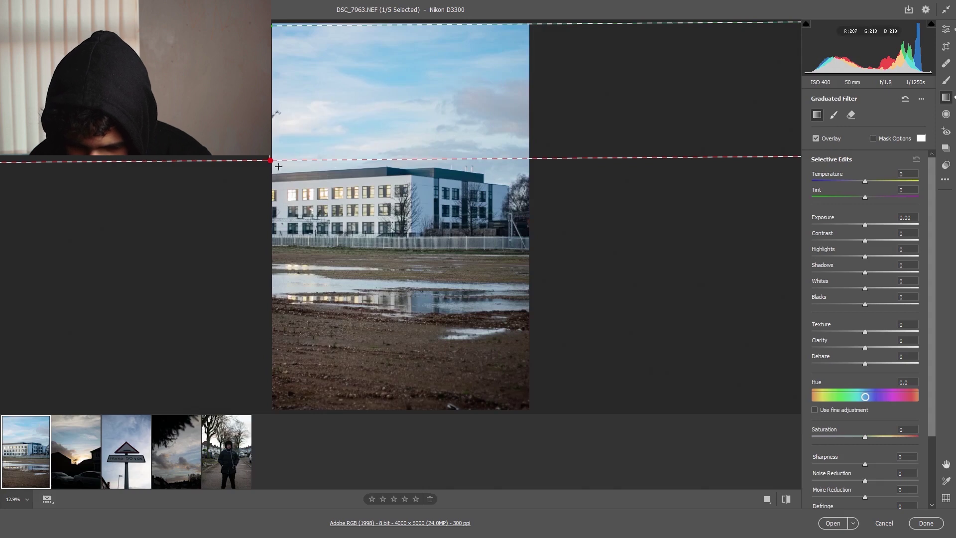
pyautogui.moveTo(270, 161); pyautogui.dragTo(269, 165)
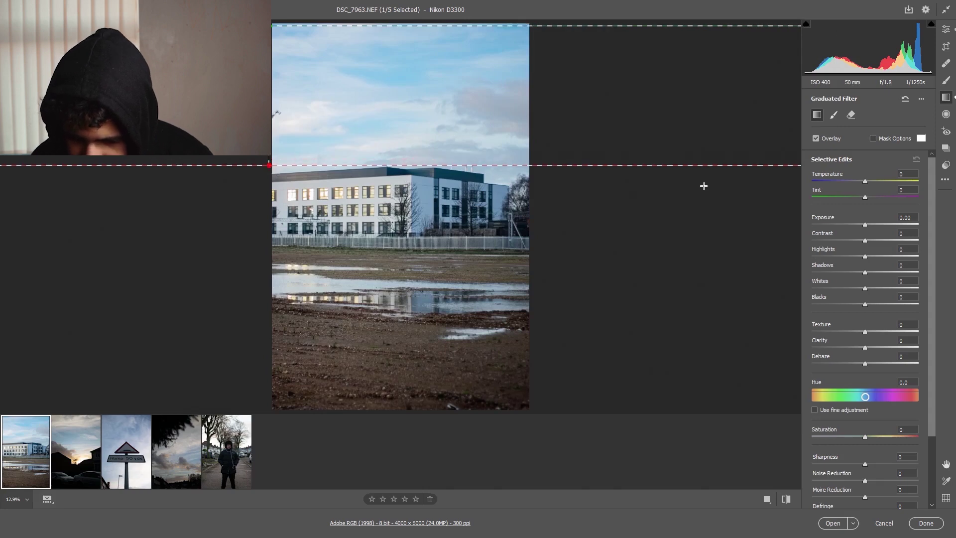
# Step: Set the sky gradient's Exposure to -0.95, Whites to -60 and Highlights to -22, and extend its lower edge down over the building
pyautogui.moveTo(864, 227); pyautogui.dragTo(852, 227)
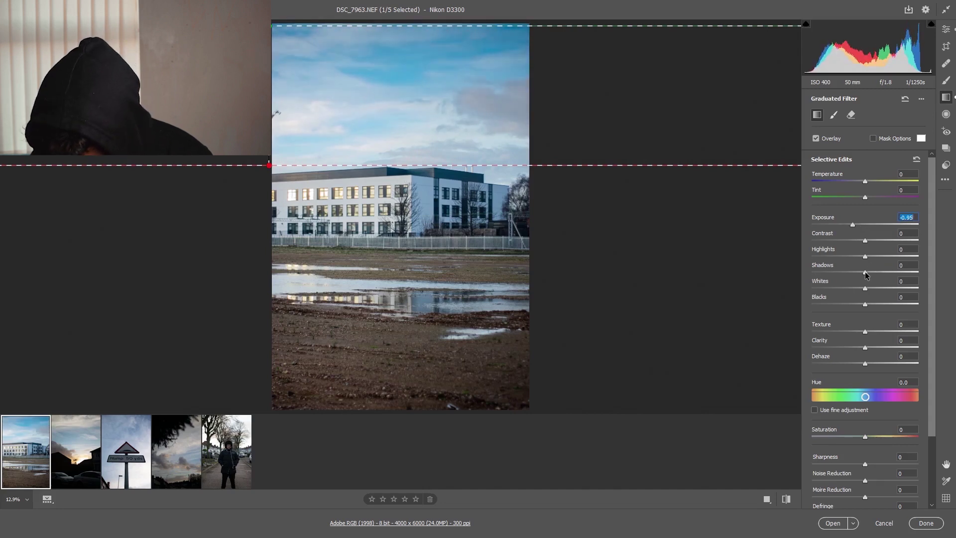
pyautogui.scroll(-10, 861, 284)
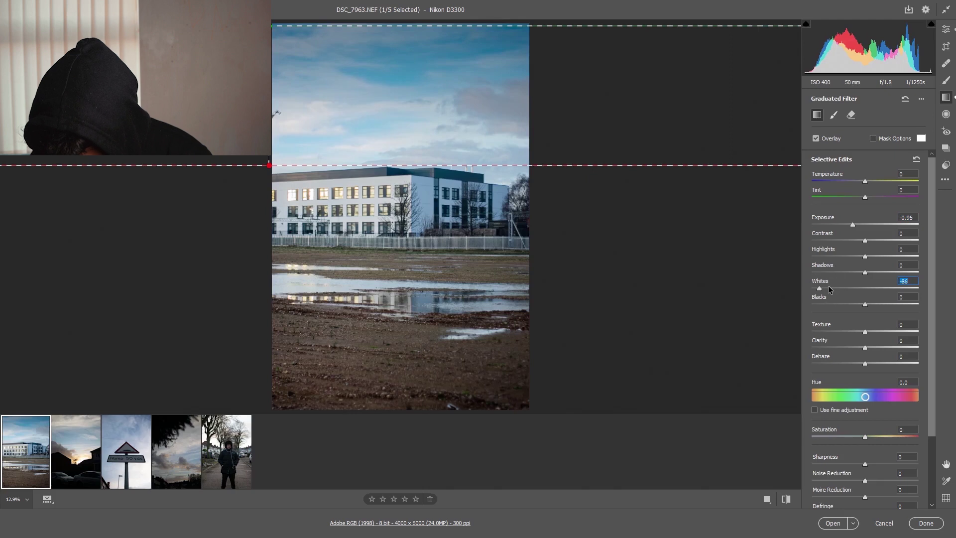
pyautogui.click(833, 287)
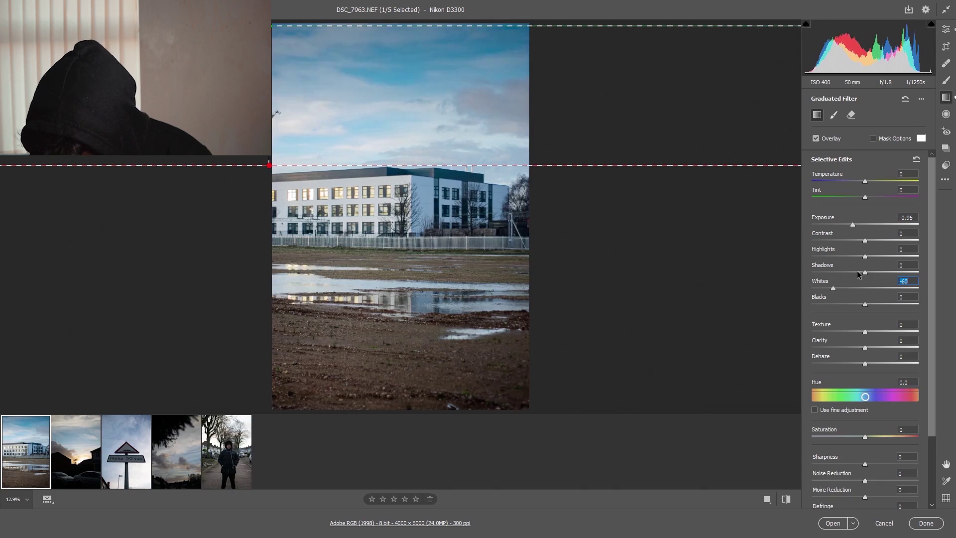
pyautogui.click(847, 256)
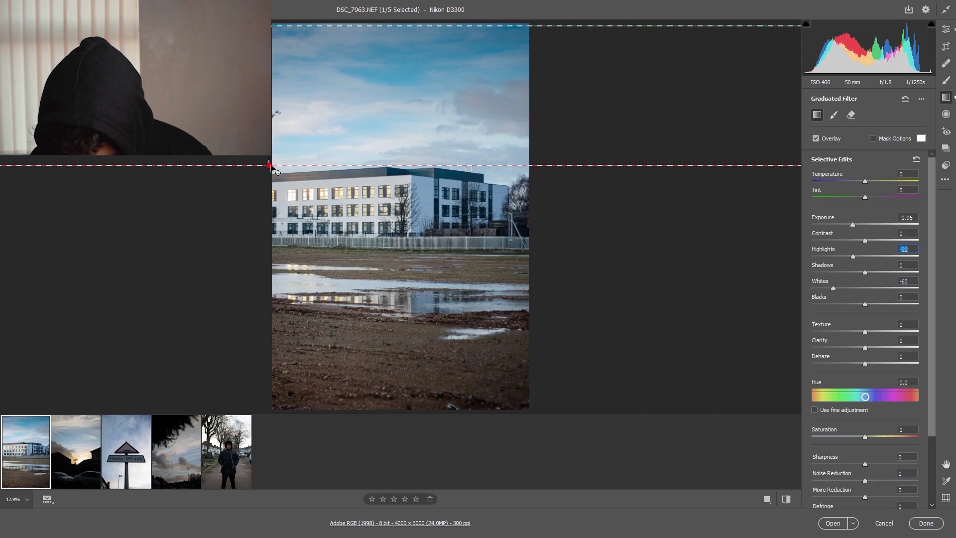
pyautogui.moveTo(271, 167); pyautogui.dragTo(272, 200)
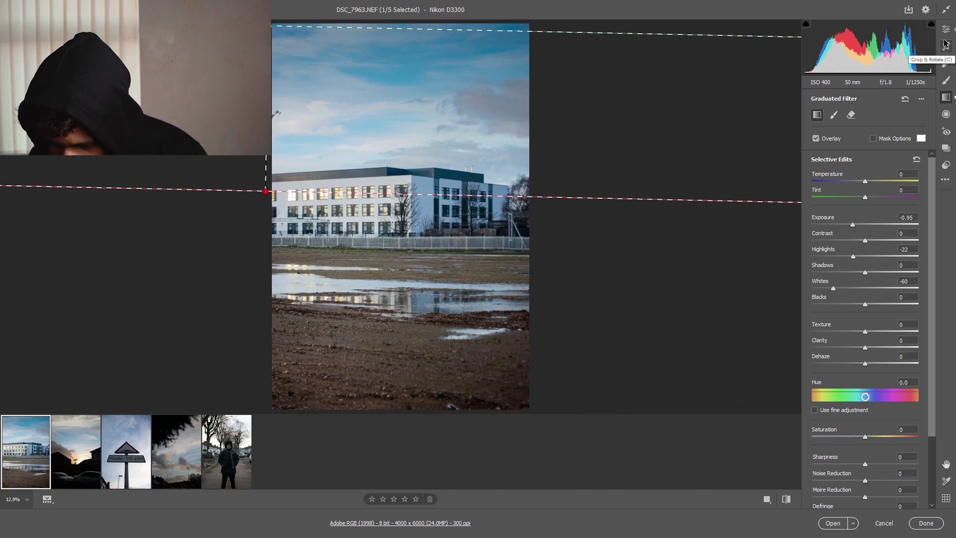
# Step: Draw a Radial Filter ellipse over the muddy ground below the puddles and set its Exposure to -0.55
pyautogui.click(947, 114)
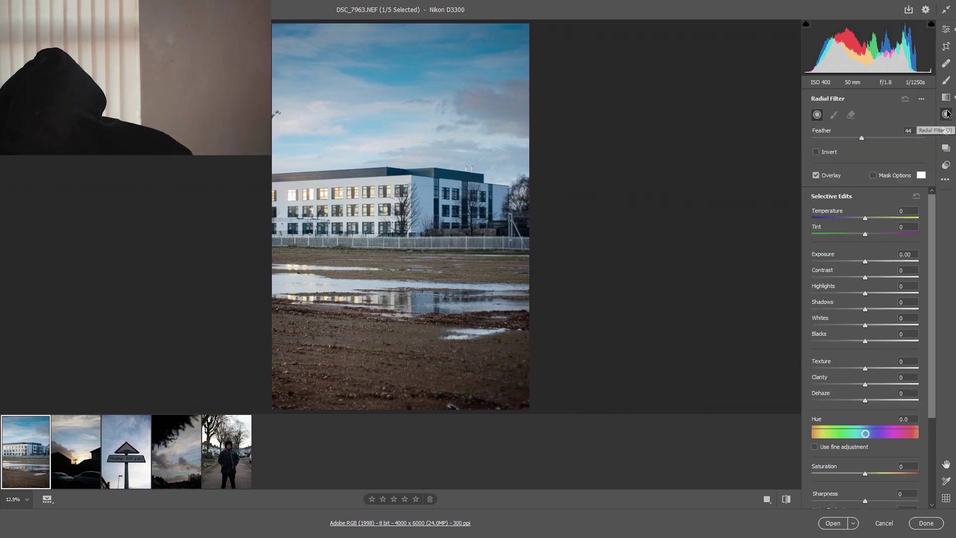
pyautogui.moveTo(312, 297); pyautogui.dragTo(390, 364)
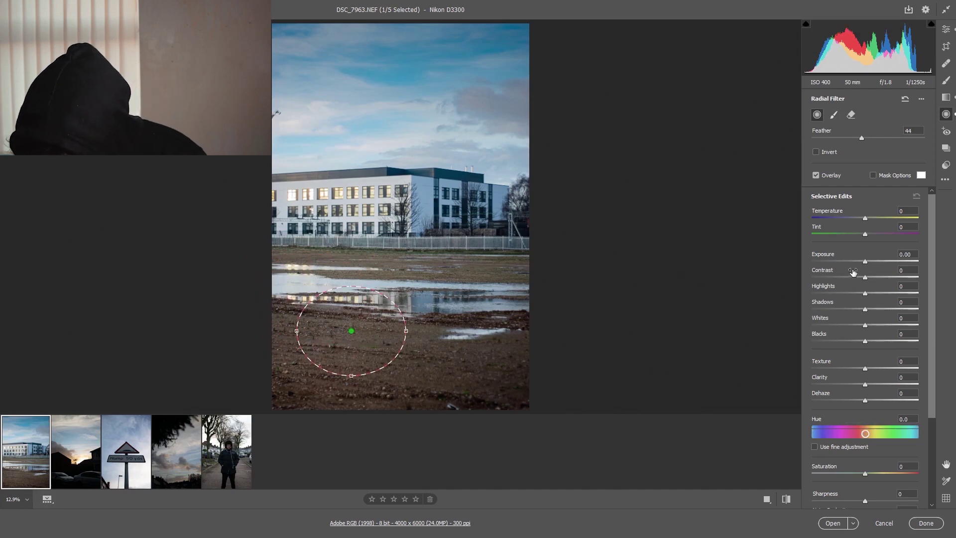
pyautogui.moveTo(863, 261); pyautogui.dragTo(857, 261)
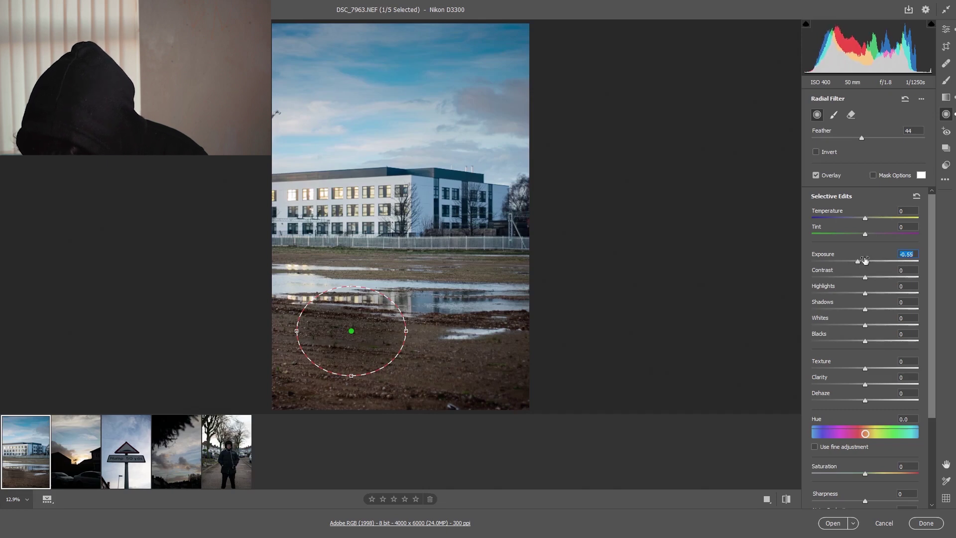
# Step: Extend the ground's radial adjustment across the puddles and muddy foreground with a size 27 brush, and return to the general edit settings
pyautogui.click(834, 116)
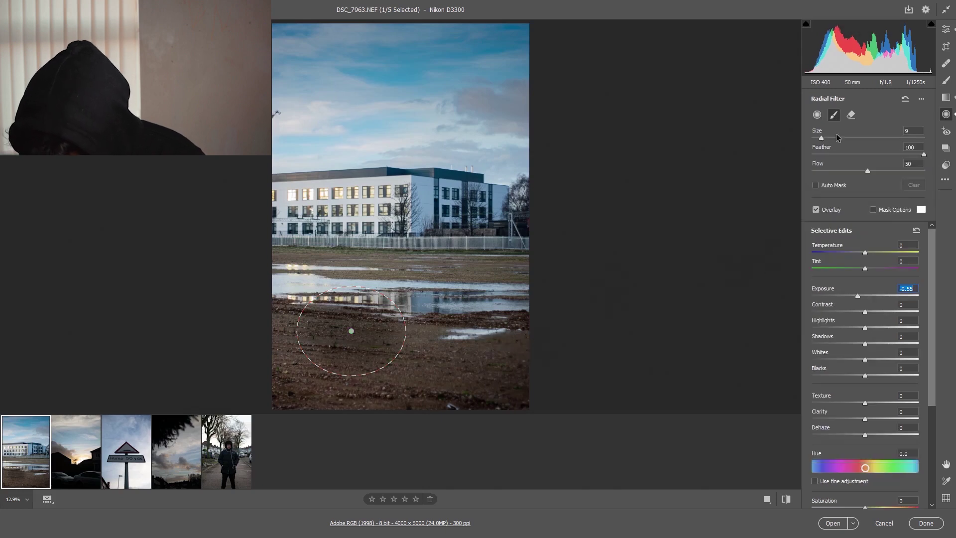
pyautogui.moveTo(837, 138); pyautogui.dragTo(841, 138)
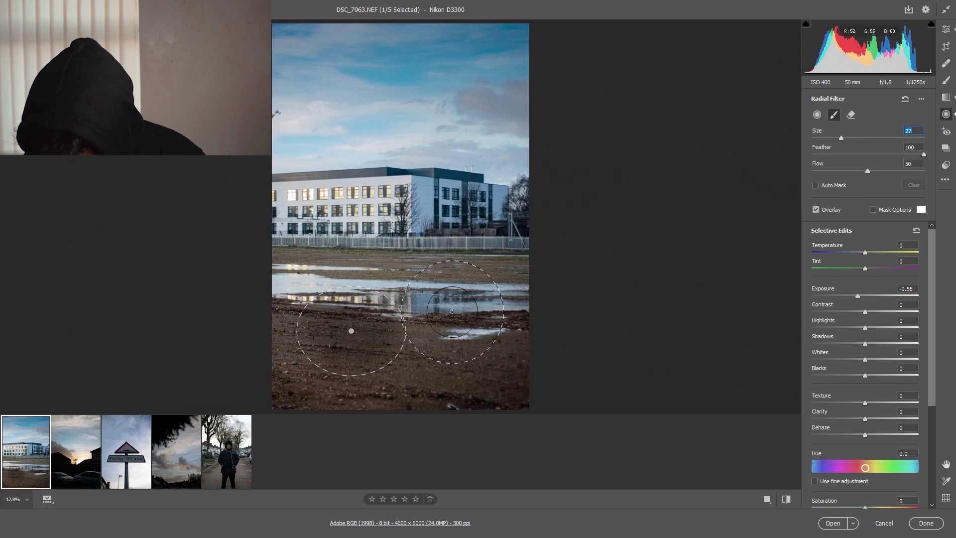
pyautogui.moveTo(456, 319); pyautogui.dragTo(333, 370)
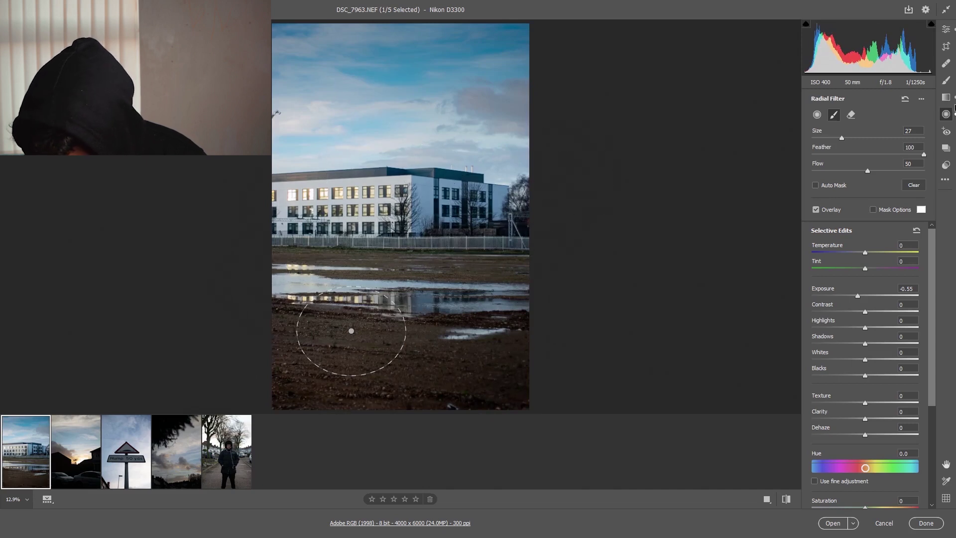
pyautogui.click(946, 31)
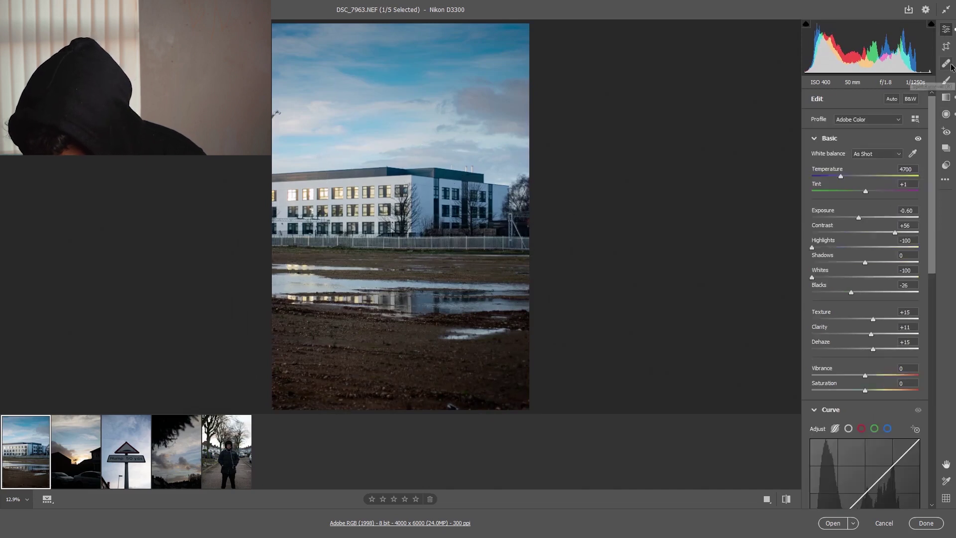
# Step: Draw a second Radial Filter ellipse over the left end of the building and set its Exposure to -0.85
pyautogui.click(947, 115)
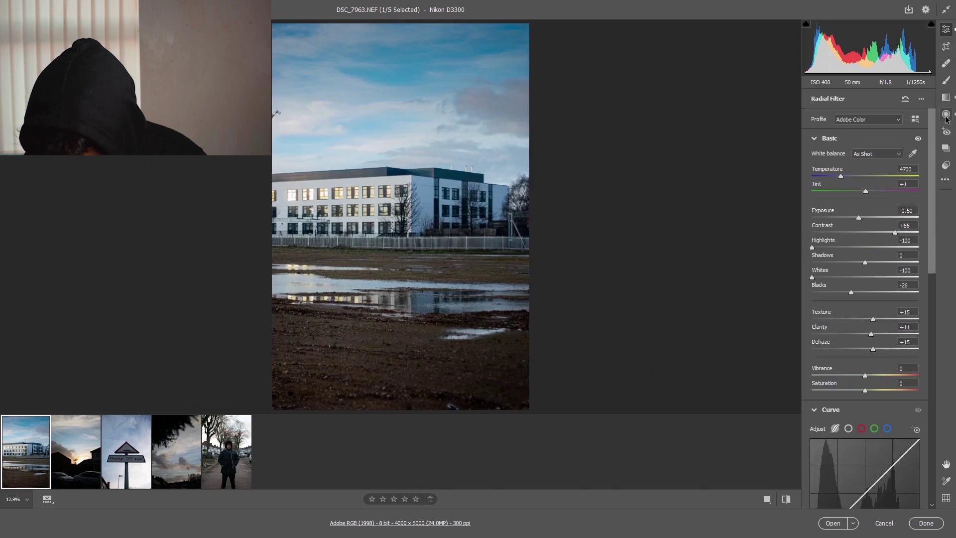
pyautogui.moveTo(301, 180)
pyautogui.mouseDown()
pyautogui.moveTo(349, 218)
pyautogui.moveTo(332, 207)
pyautogui.mouseUp()
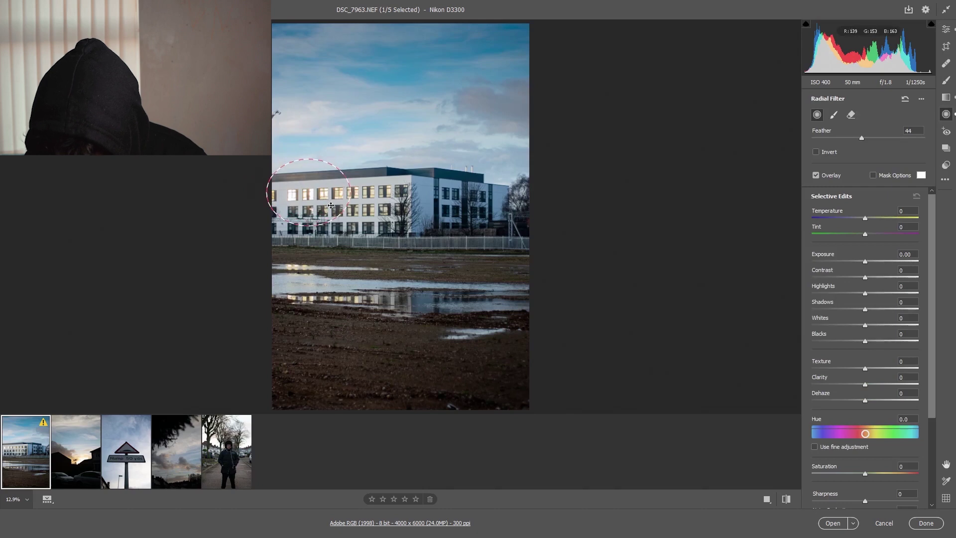
pyautogui.moveTo(869, 260); pyautogui.dragTo(853, 264)
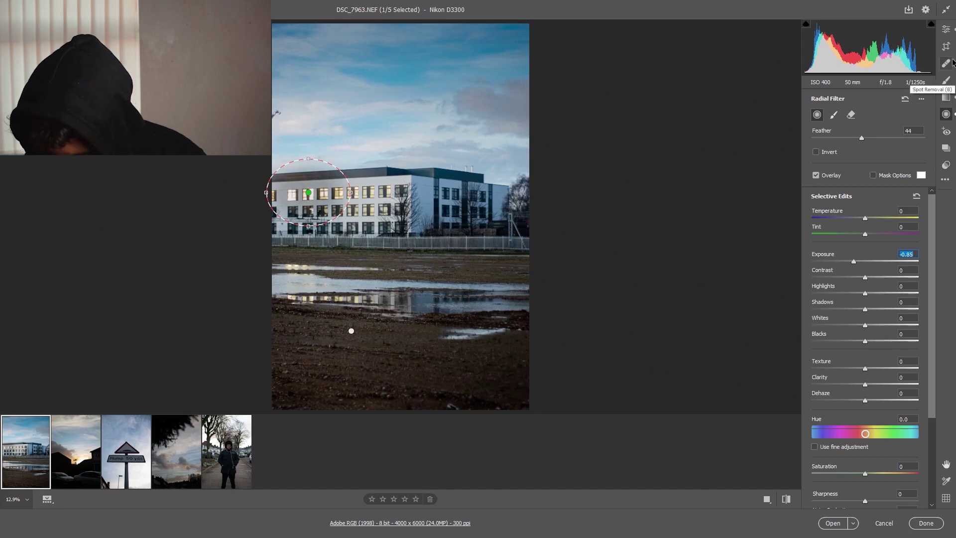
# Step: Brush the second radial adjustment across the rest of the building's facade and return to the general edit settings
pyautogui.click(834, 114)
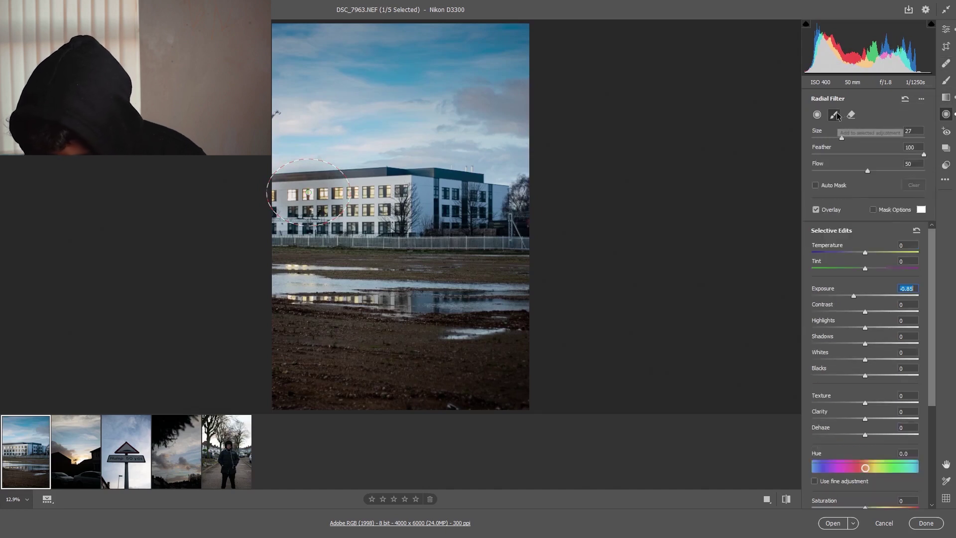
pyautogui.moveTo(428, 207)
pyautogui.mouseDown()
pyautogui.moveTo(160, 212)
pyautogui.moveTo(448, 179)
pyautogui.moveTo(765, 181)
pyautogui.moveTo(439, 160)
pyautogui.moveTo(160, 213)
pyautogui.moveTo(357, 160)
pyautogui.moveTo(220, 205)
pyautogui.moveTo(221, 197)
pyautogui.mouseUp()
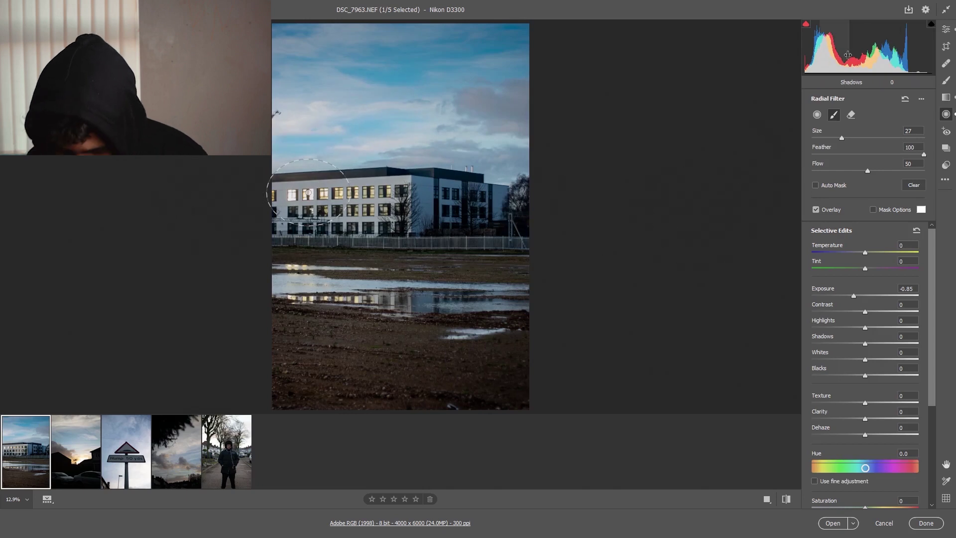
pyautogui.click(945, 31)
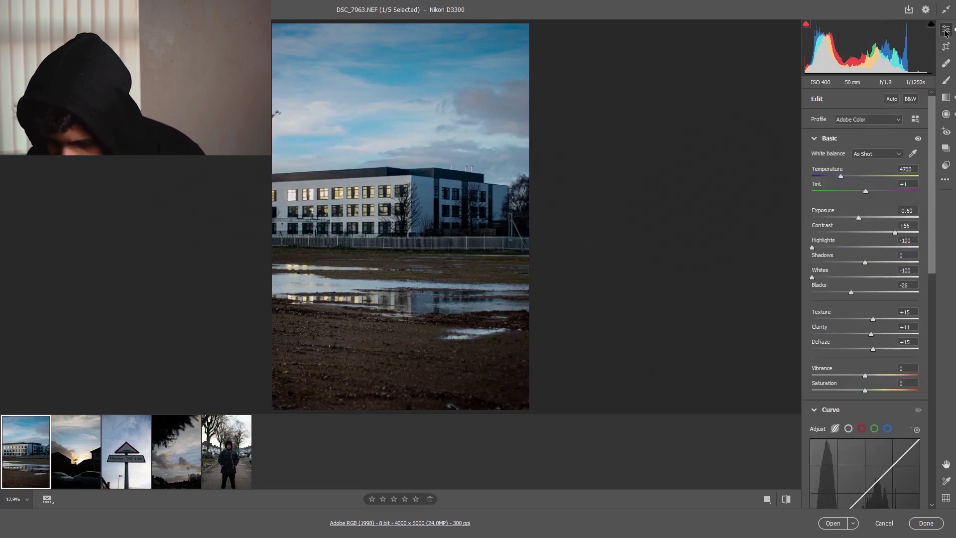
# Step: Shift the Hue of the photo's blues to -41 in the Color Mixer to turn the sky teal
pyautogui.scroll(-10, 900, 311)
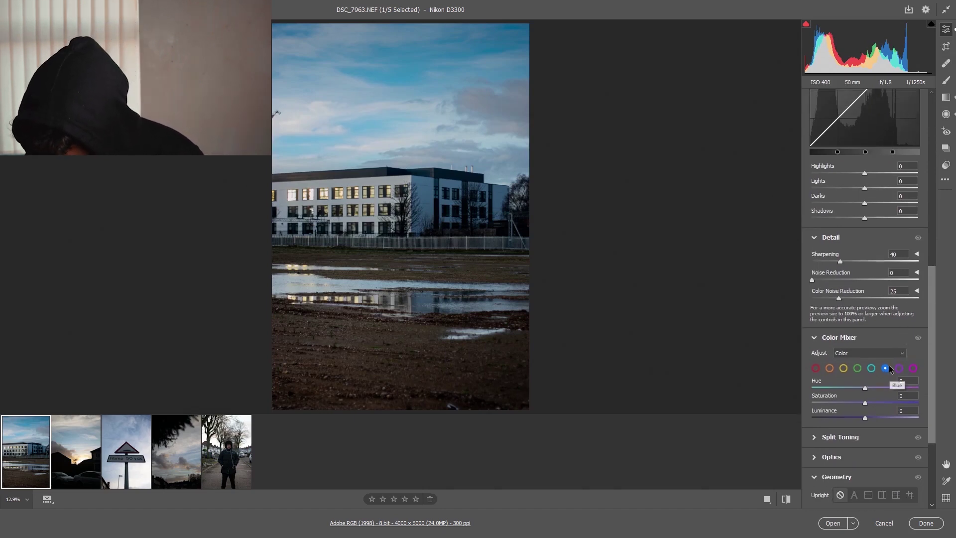
pyautogui.moveTo(865, 387); pyautogui.dragTo(843, 390)
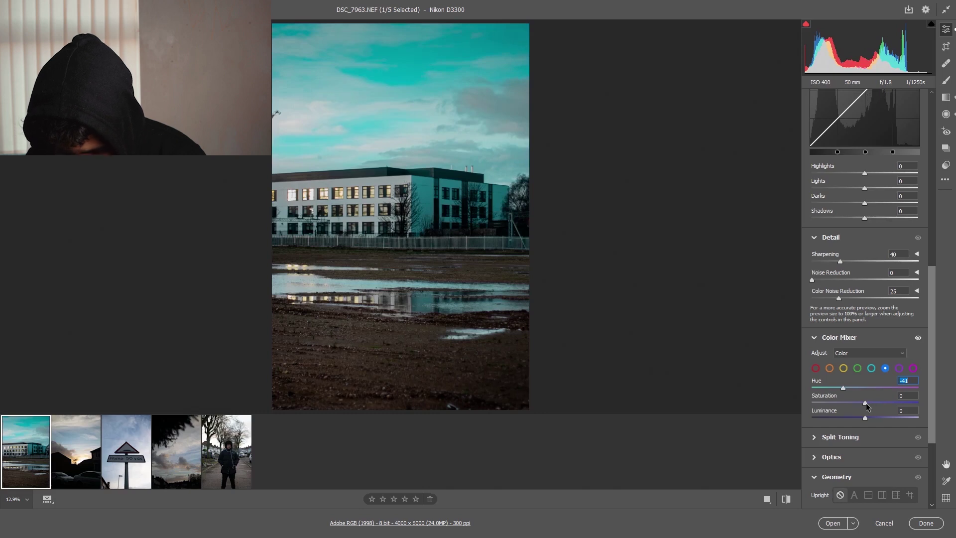
# Step: Set the blues to Saturation -25 and Luminance -23, and the greens to Hue -100, Saturation +12 and Luminance -19
pyautogui.moveTo(866, 405)
pyautogui.mouseDown()
pyautogui.moveTo(848, 402)
pyautogui.moveTo(860, 417)
pyautogui.moveTo(873, 416)
pyautogui.moveTo(852, 414)
pyautogui.mouseUp()
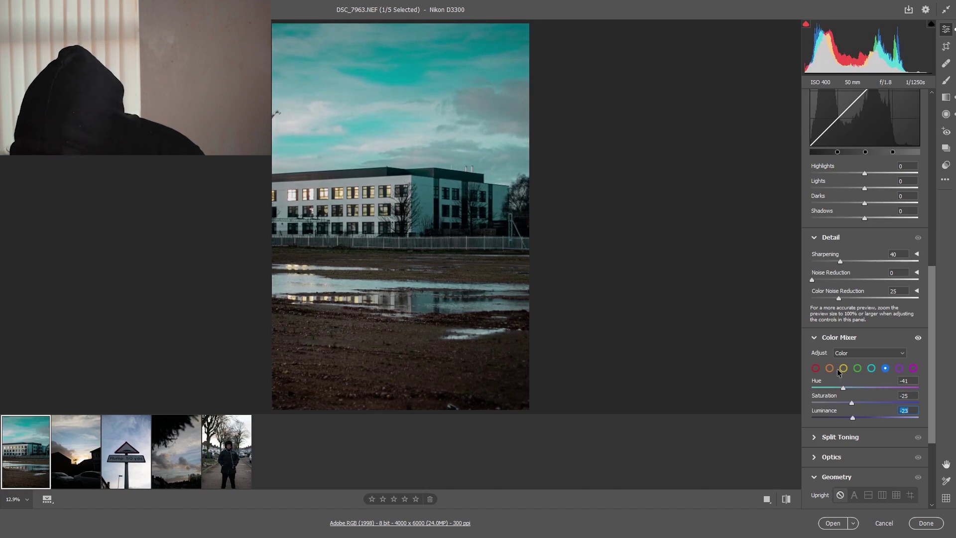
pyautogui.click(860, 369)
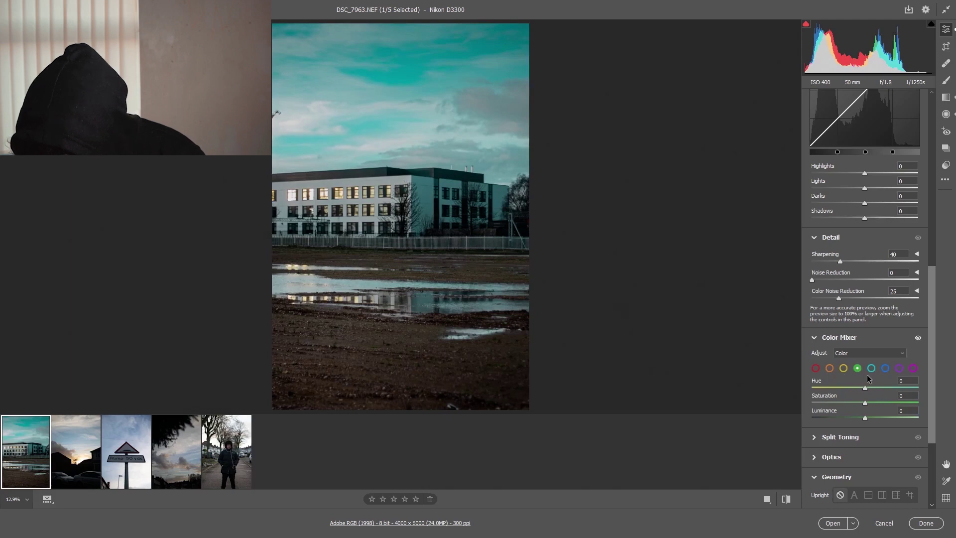
pyautogui.moveTo(858, 388); pyautogui.dragTo(773, 402)
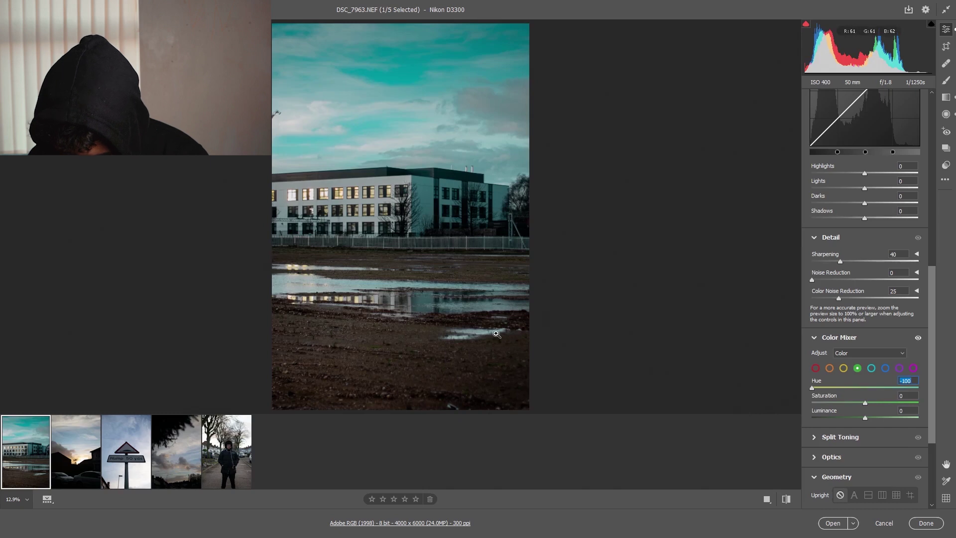
pyautogui.moveTo(865, 403); pyautogui.dragTo(841, 420)
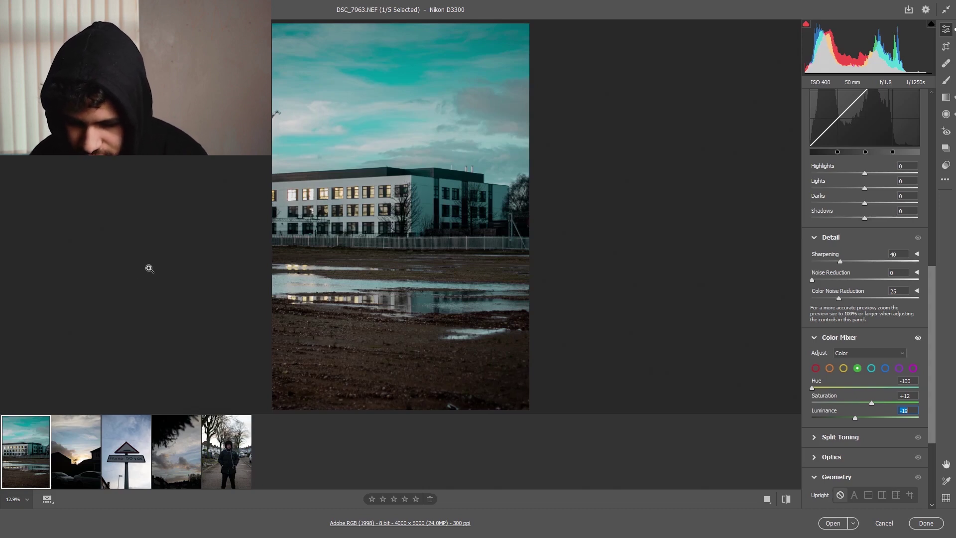
# Step: Switch to the sunset photo DSC_7972.NEF and set Contrast to +34, Highlights to -81, Shadows to -18, Whites to +28 and Blacks to -12
pyautogui.click(72, 445)
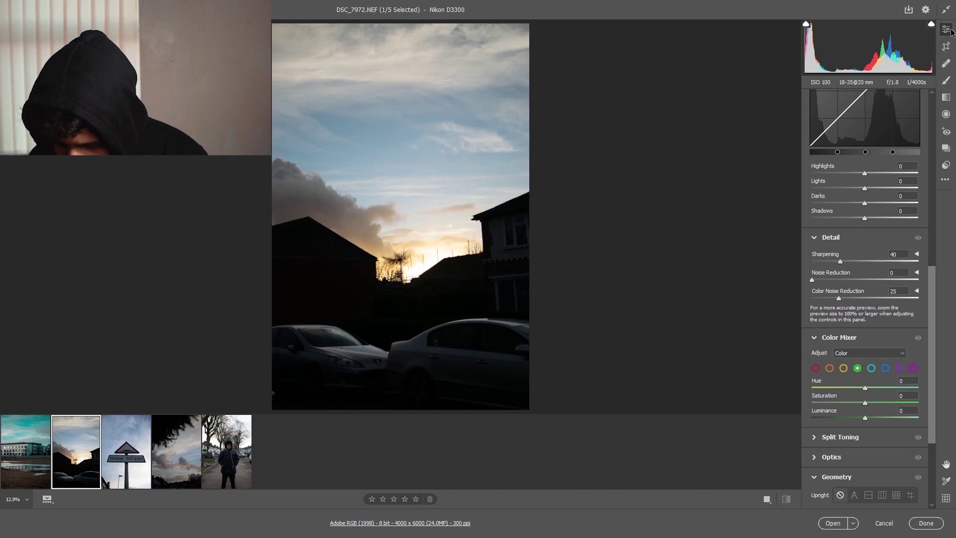
pyautogui.scroll(10, 934, 281)
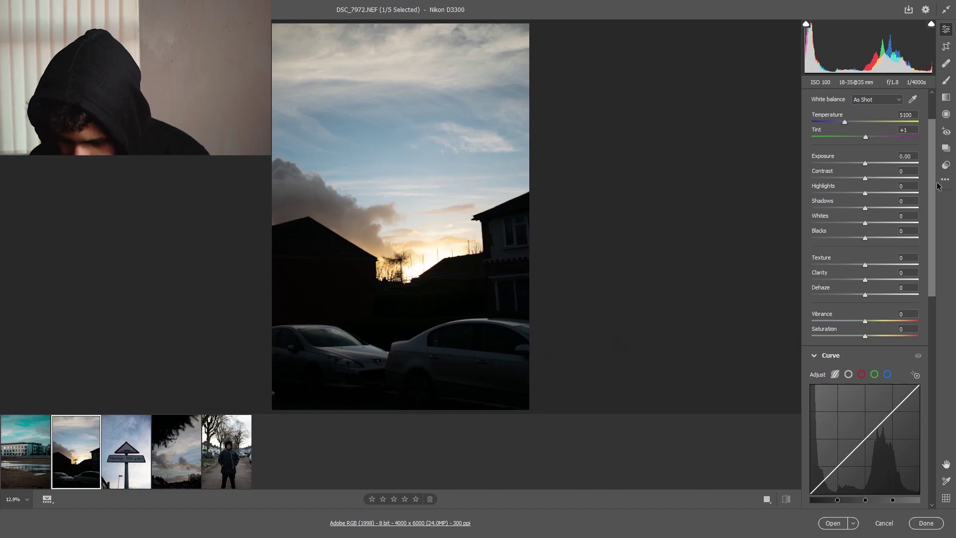
pyautogui.scroll(2, 935, 182)
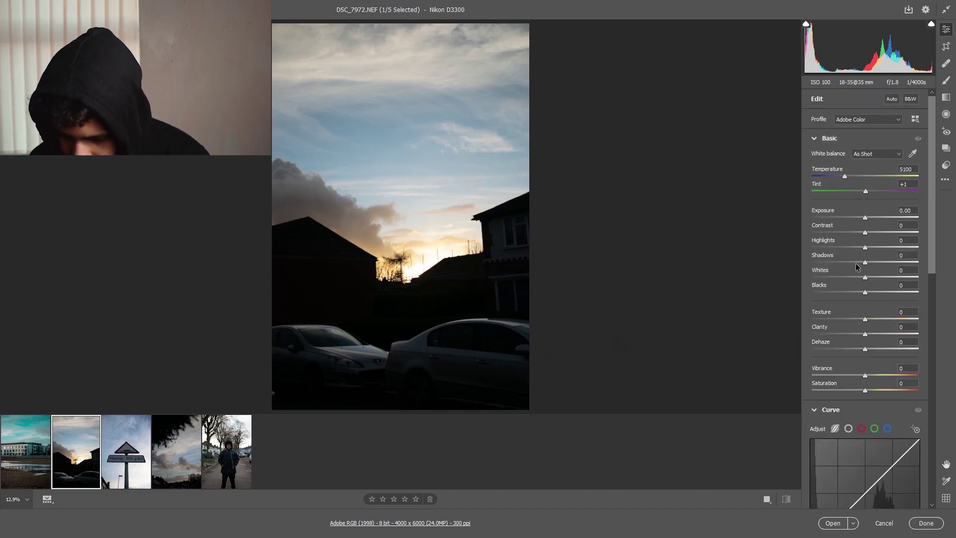
pyautogui.moveTo(877, 232); pyautogui.dragTo(853, 265)
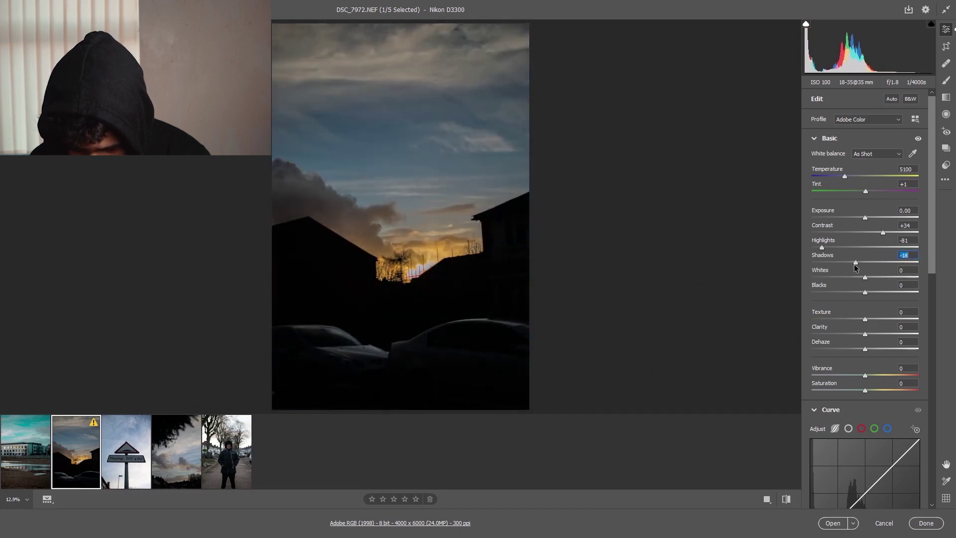
pyautogui.moveTo(866, 276); pyautogui.dragTo(857, 294)
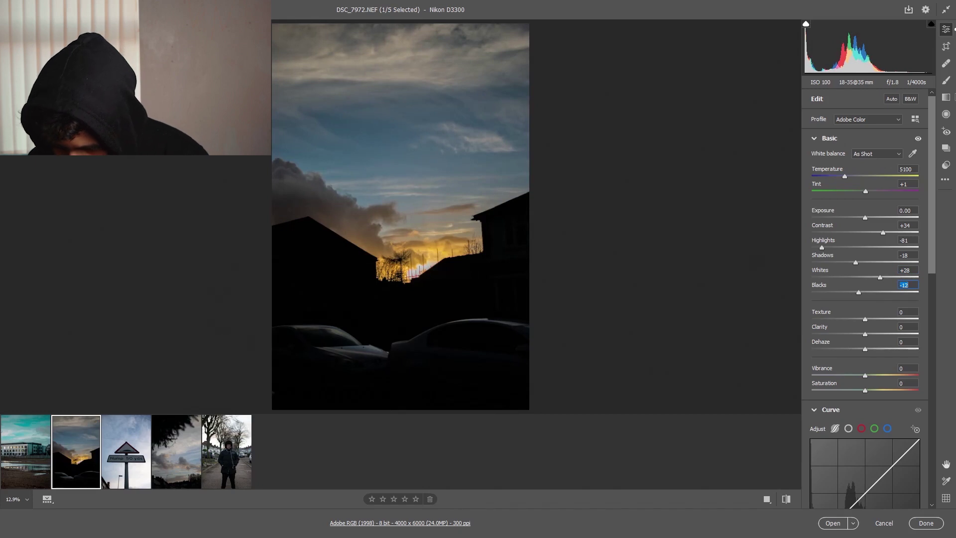
# Step: Draw a Radial Filter ellipse over the silver car on the left of the sunset photo and set its Exposure to -4.00
pyautogui.click(946, 114)
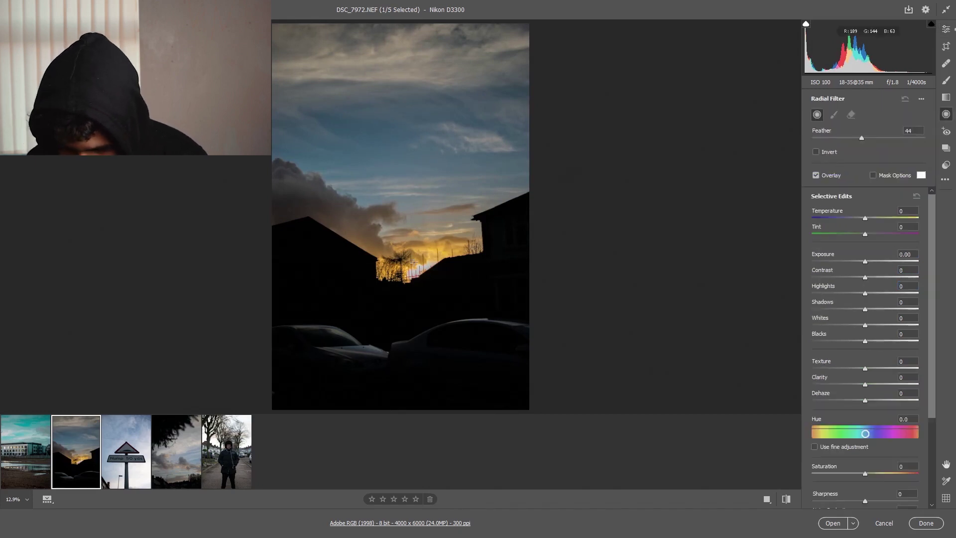
pyautogui.moveTo(312, 336); pyautogui.dragTo(343, 365)
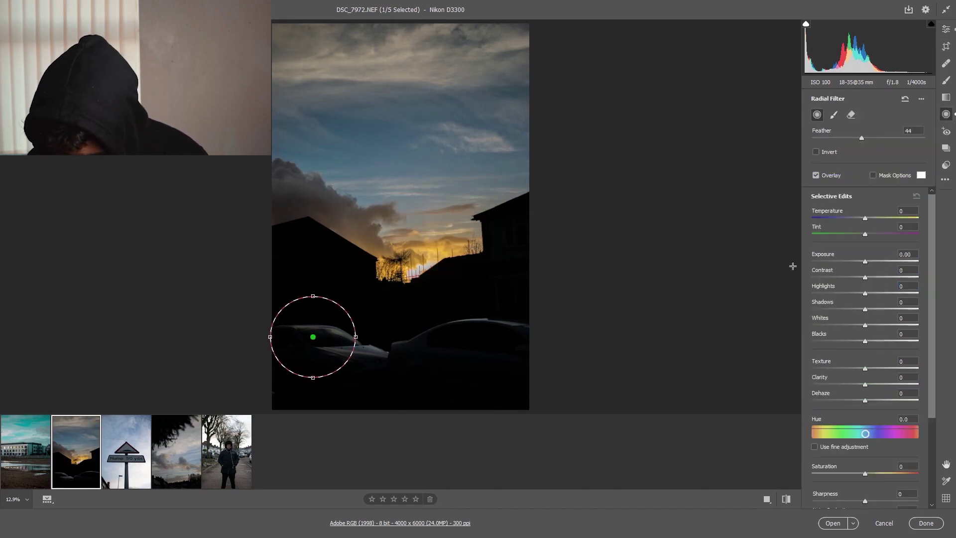
pyautogui.moveTo(865, 261); pyautogui.dragTo(797, 261)
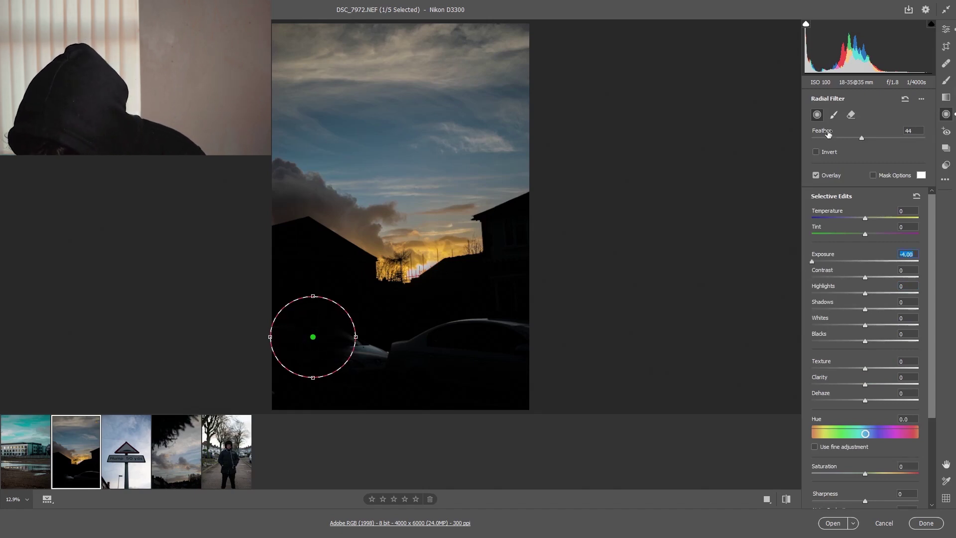
# Step: Extend the radial darkening across the remaining parked car with a size 19 brush, and return to the general edit settings
pyautogui.click(834, 115)
pyautogui.moveTo(839, 138); pyautogui.dragTo(830, 139)
pyautogui.moveTo(381, 332)
pyautogui.mouseDown()
pyautogui.moveTo(394, 368)
pyautogui.moveTo(512, 363)
pyautogui.moveTo(523, 350)
pyautogui.moveTo(430, 337)
pyautogui.moveTo(523, 344)
pyautogui.mouseUp()
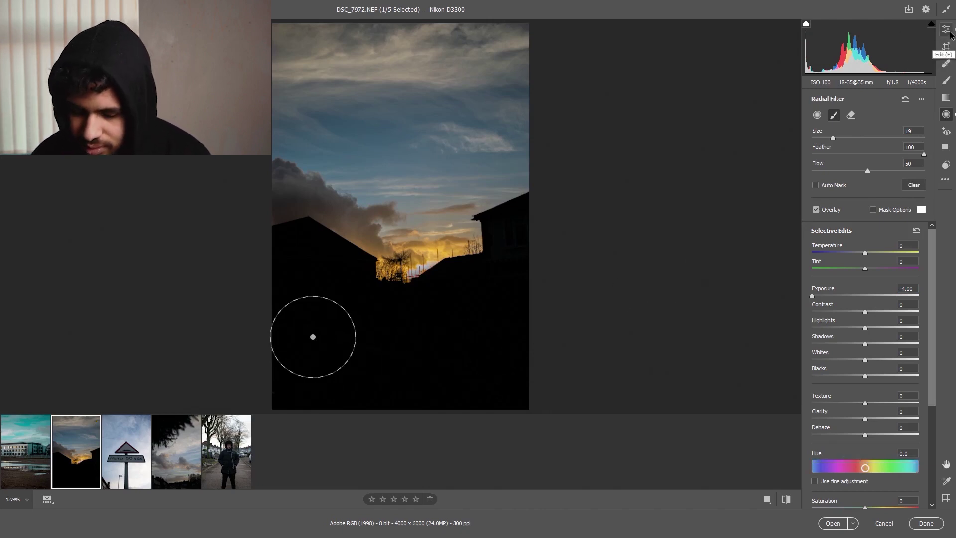
pyautogui.click(950, 33)
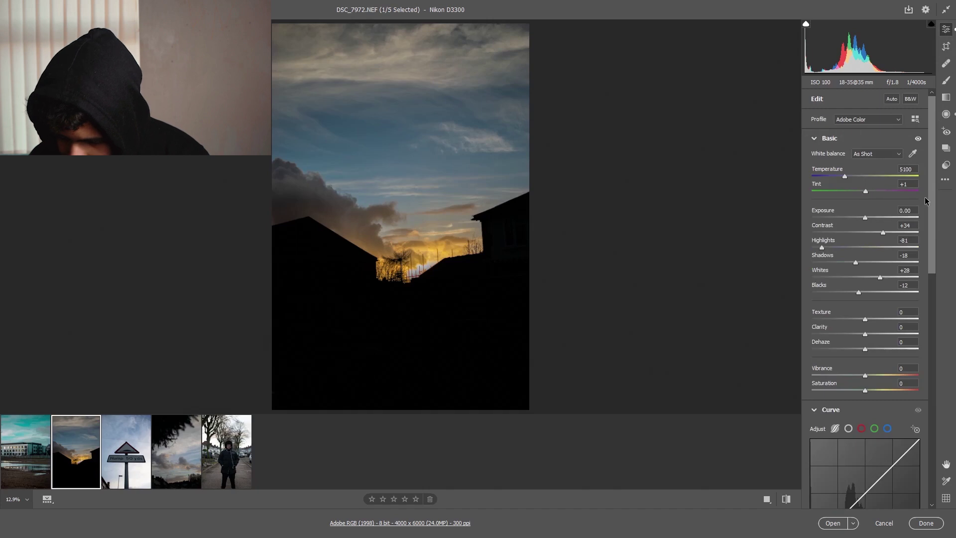
# Step: In the sunset photo's Color Mixer, set the aquas' Hue to -100 and the blues to Hue -35, Saturation -29 and Luminance +22
pyautogui.moveTo(931, 203); pyautogui.dragTo(923, 297)
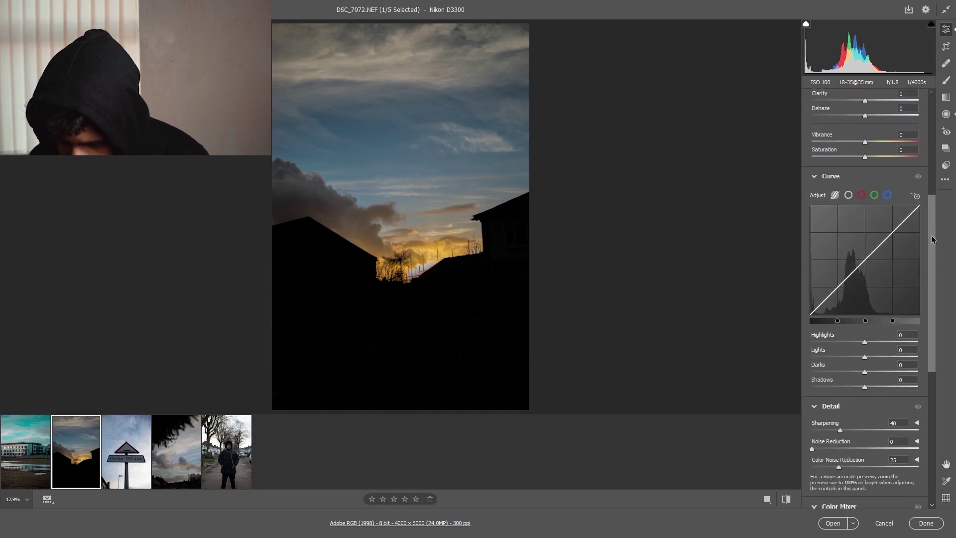
pyautogui.moveTo(929, 214); pyautogui.dragTo(927, 340)
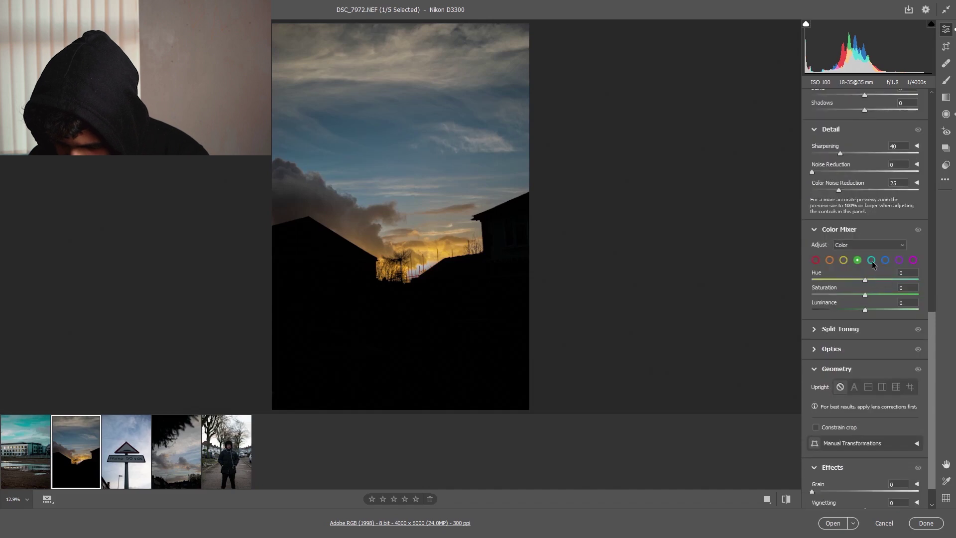
pyautogui.moveTo(846, 280); pyautogui.dragTo(807, 280)
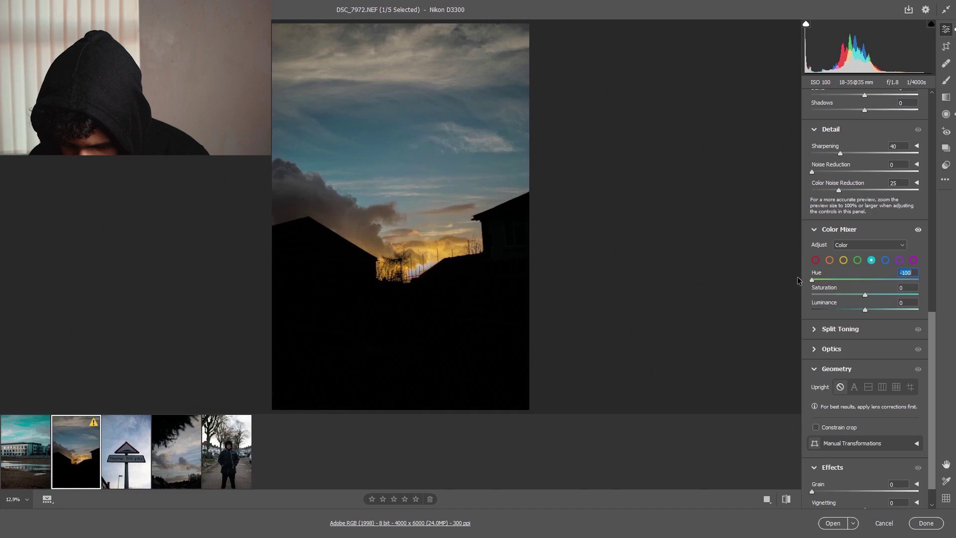
pyautogui.click(885, 260)
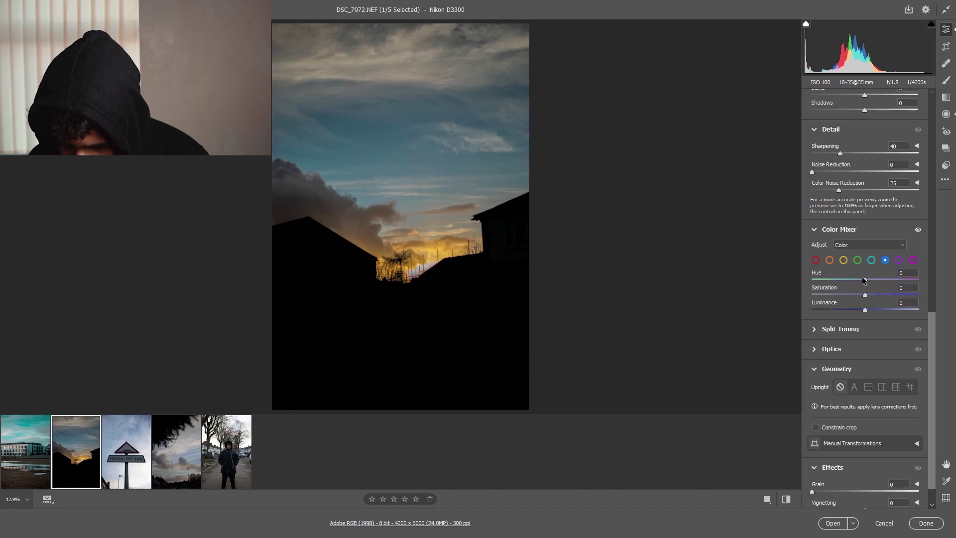
pyautogui.moveTo(865, 279); pyautogui.dragTo(877, 312)
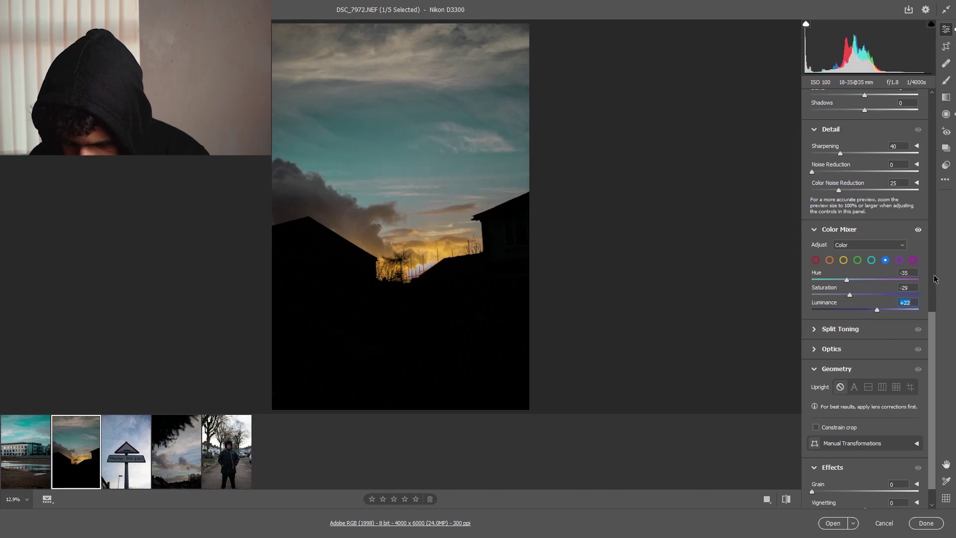
# Step: Set the sunset photo's yellows to Hue -100, Saturation -26 and Luminance +7
pyautogui.click(845, 262)
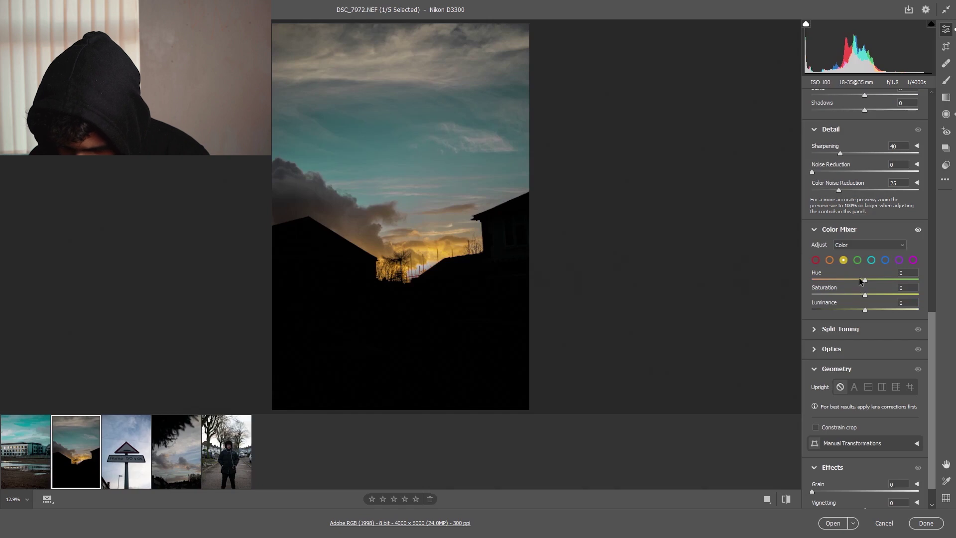
pyautogui.moveTo(860, 282); pyautogui.dragTo(801, 274)
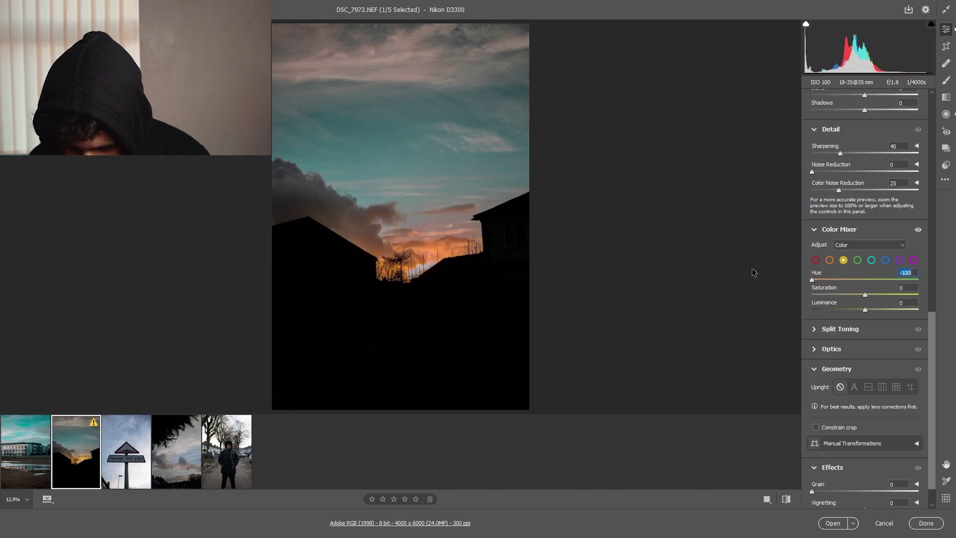
pyautogui.moveTo(866, 298)
pyautogui.mouseDown()
pyautogui.moveTo(887, 296)
pyautogui.moveTo(836, 306)
pyautogui.moveTo(869, 306)
pyautogui.mouseUp()
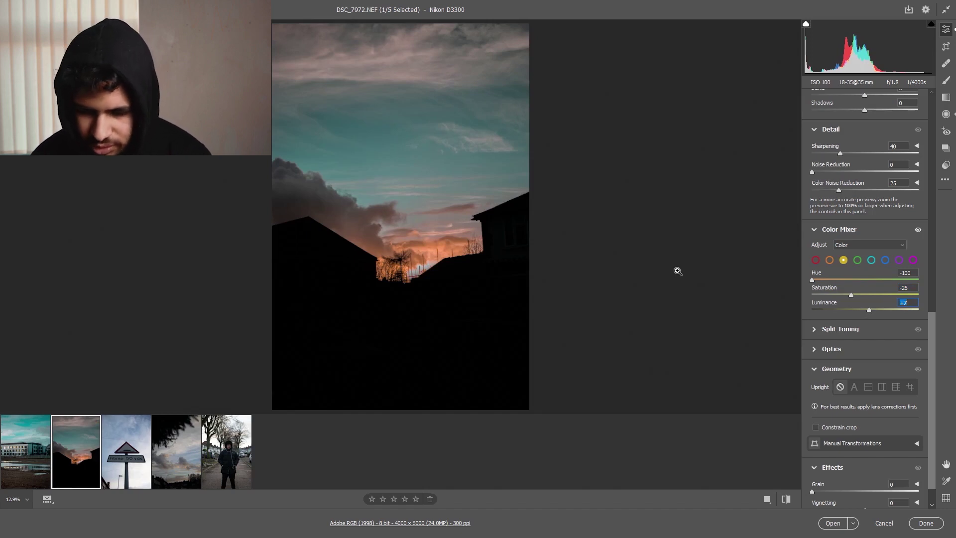
# Step: On the road sign photo, set Contrast +30, Highlights -100, Shadows +37, Whites -58, Blacks -13, Texture +18, Clarity +8 and Dehaze +6
pyautogui.click(126, 456)
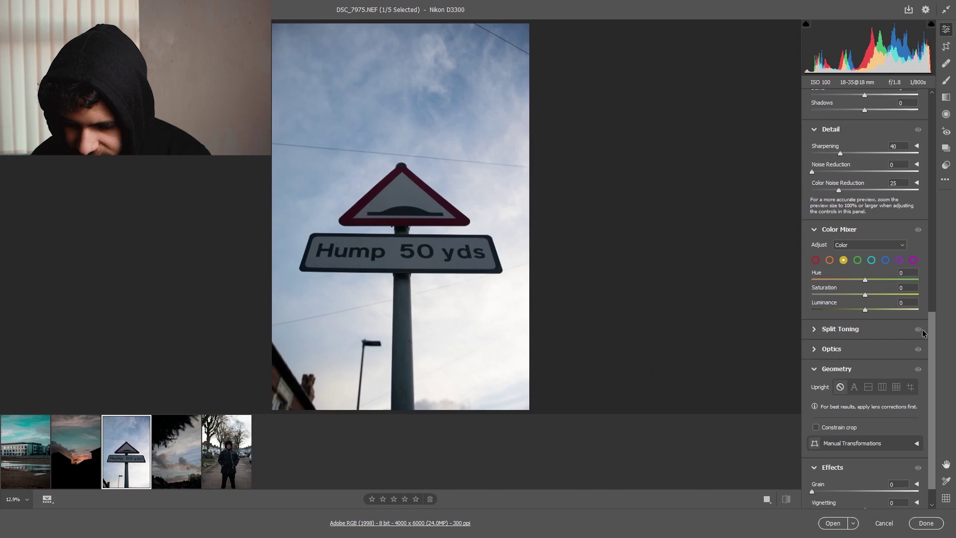
pyautogui.scroll(12, 894, 234)
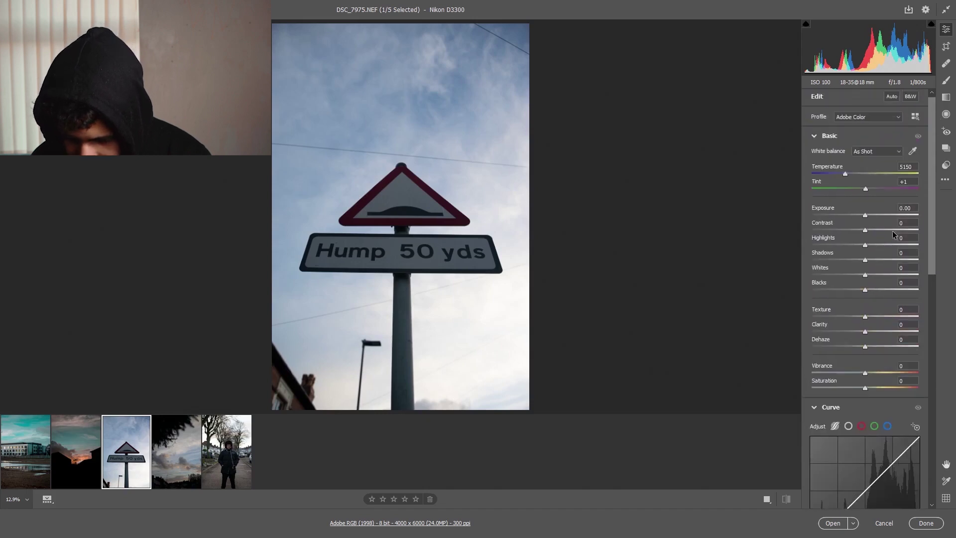
pyautogui.moveTo(873, 232); pyautogui.dragTo(787, 259)
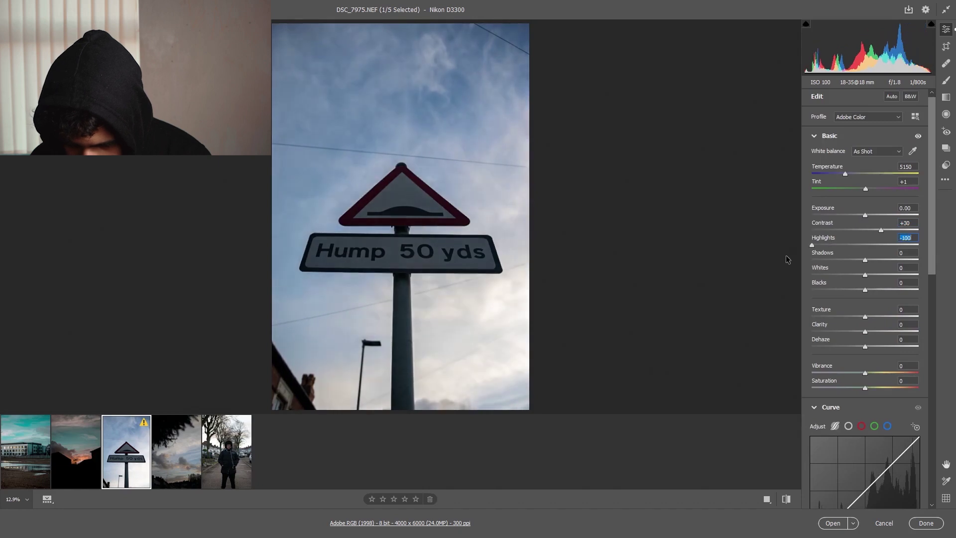
pyautogui.moveTo(857, 263); pyautogui.dragTo(874, 316)
pyautogui.click(840, 275)
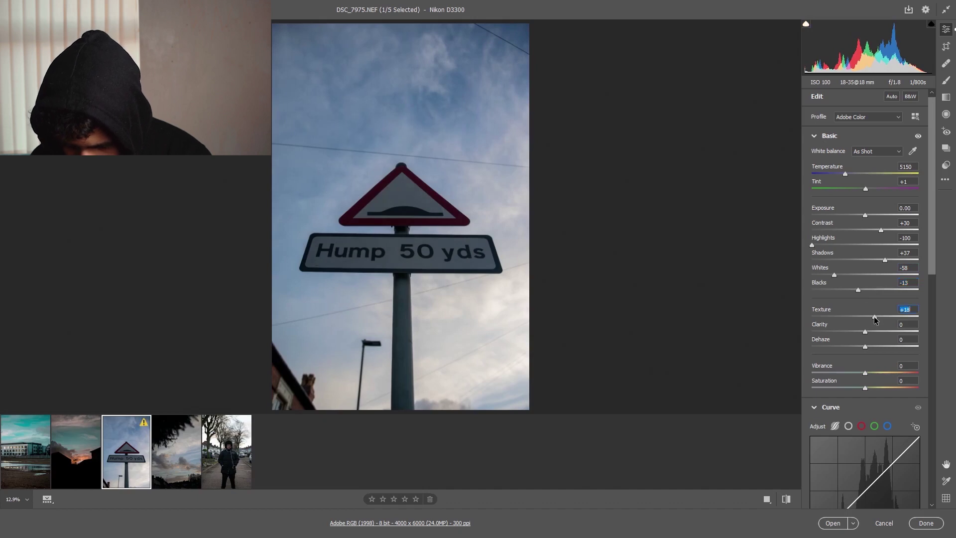
pyautogui.click(872, 332)
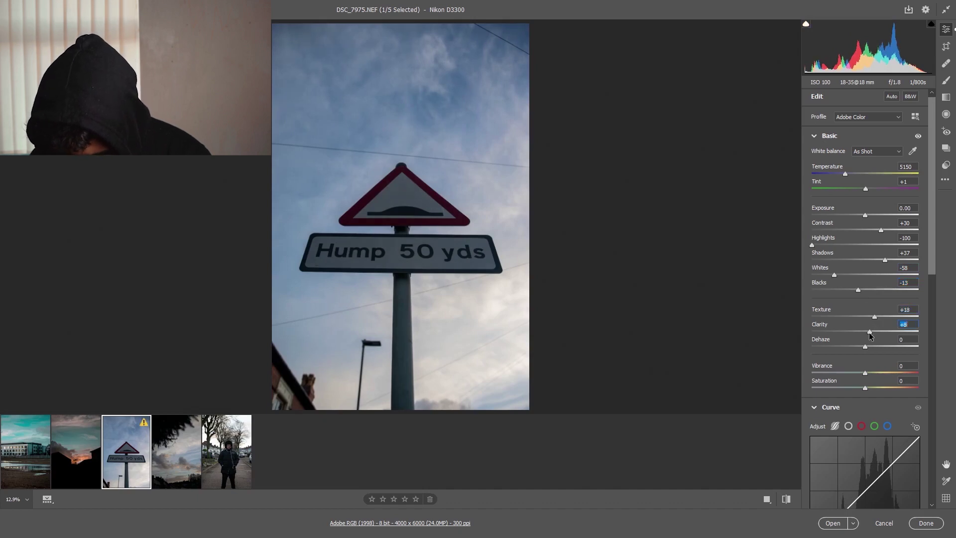
pyautogui.moveTo(866, 346); pyautogui.dragTo(868, 348)
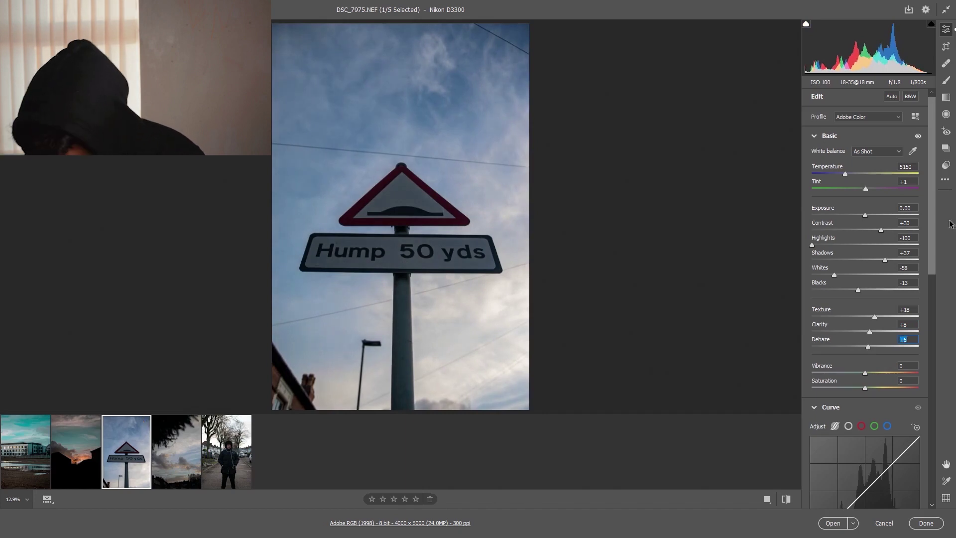
# Step: In the sign photo's Color Mixer, set the blues to Hue -47, Saturation -41 and Luminance -88, and the magentas' Hue to +100
pyautogui.scroll(-3, 928, 271)
pyautogui.scroll(-12, 927, 271)
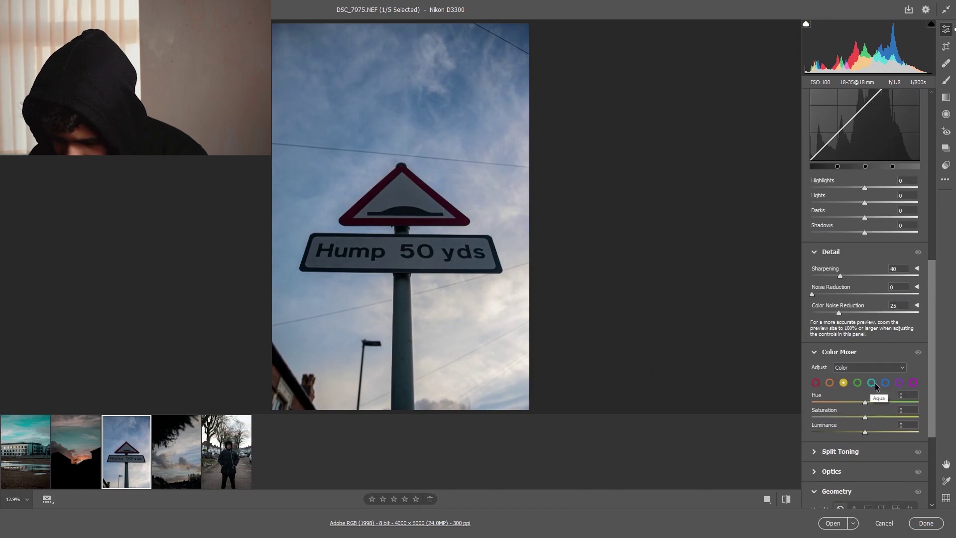
pyautogui.click(884, 383)
pyautogui.moveTo(864, 399); pyautogui.dragTo(819, 428)
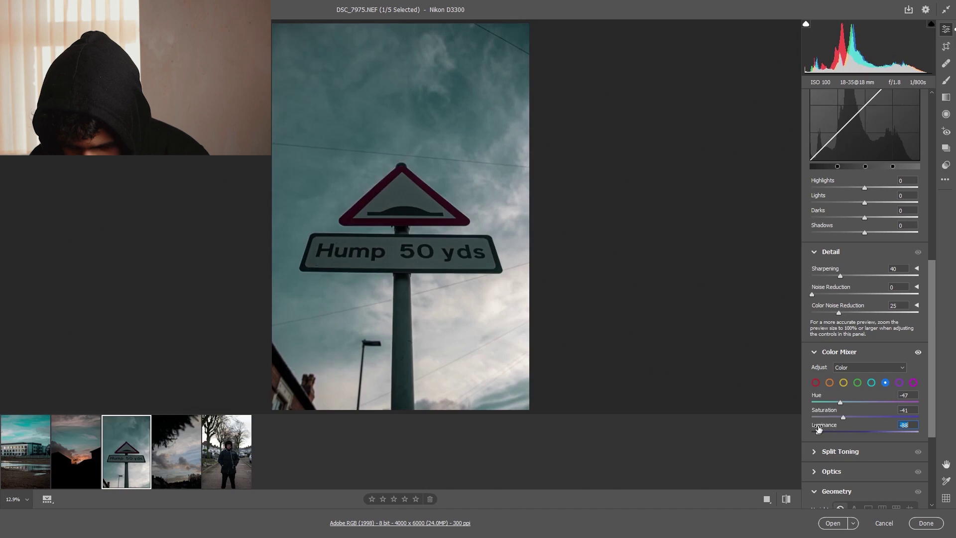
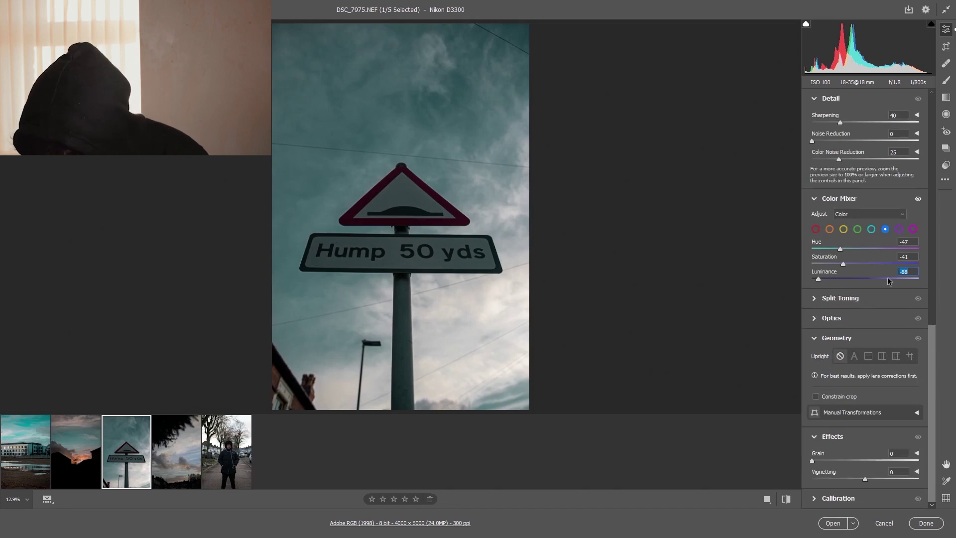
pyautogui.click(914, 230)
pyautogui.moveTo(865, 249); pyautogui.dragTo(955, 269)
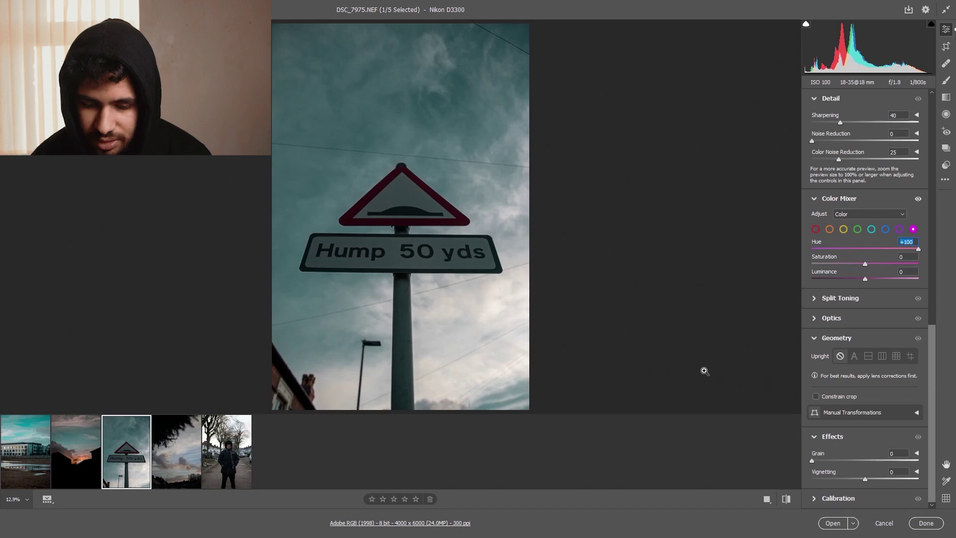
# Step: On the cloudy sky photo with the overhanging tree, set Contrast +47, Highlights -15, Shadows -18, Whites +41 and Blacks +27
pyautogui.click(189, 431)
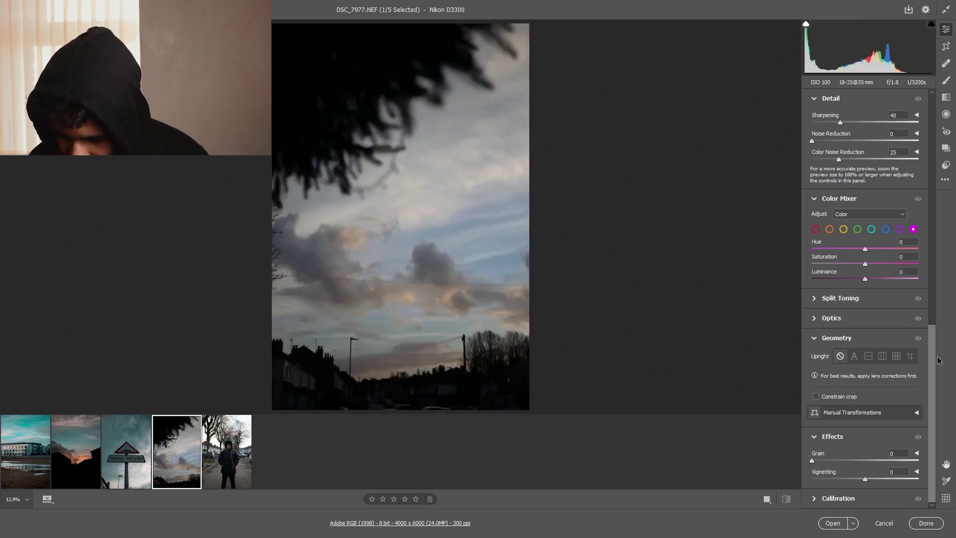
pyautogui.moveTo(933, 359); pyautogui.dragTo(936, 91)
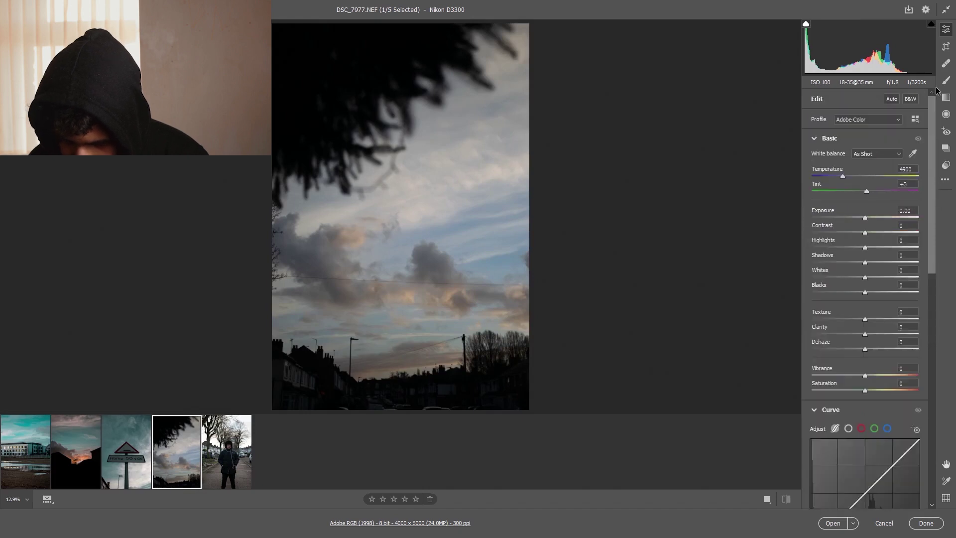
pyautogui.moveTo(873, 232); pyautogui.dragTo(927, 265)
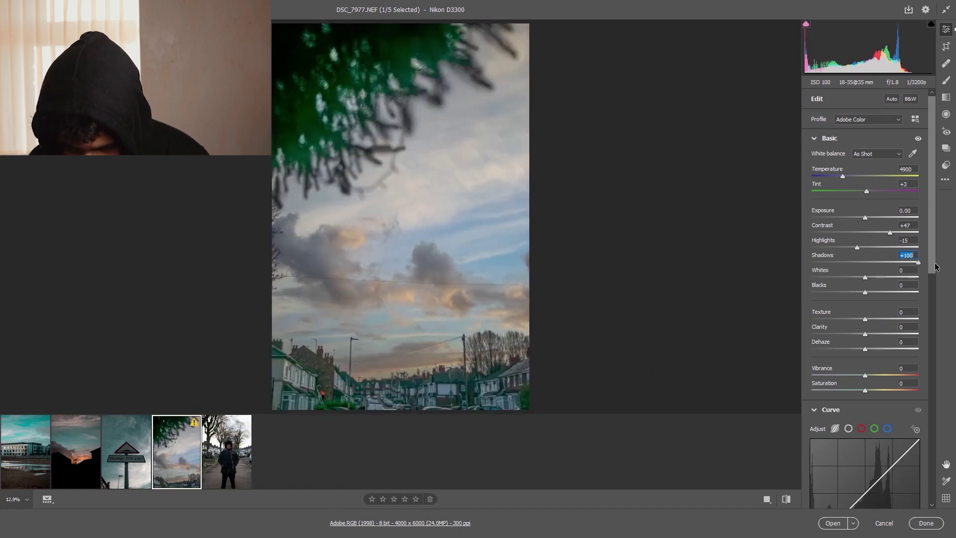
pyautogui.moveTo(935, 267); pyautogui.dragTo(880, 293)
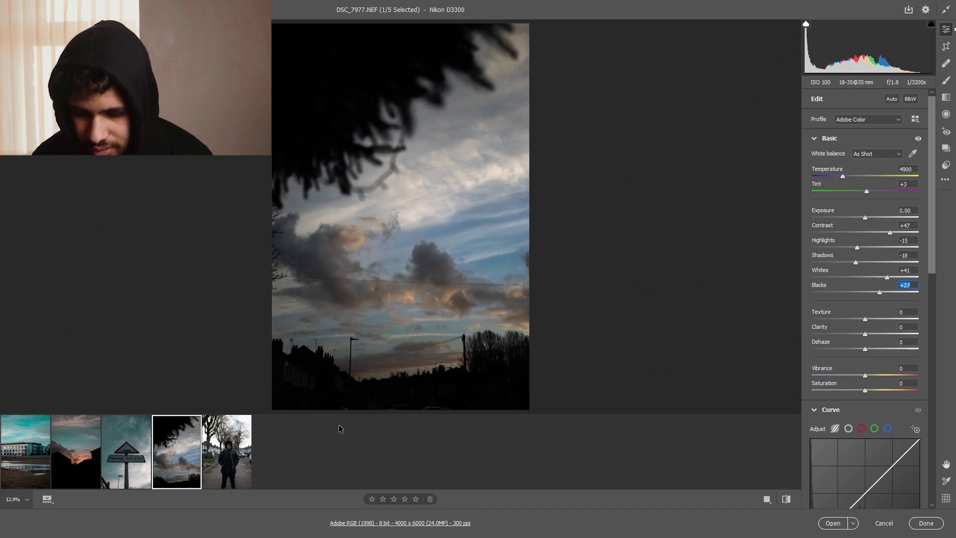
# Step: In the cloudy sky photo's Color Mixer, set the blues to Hue -52, Saturation -35 and Luminance -4, and the aquas' Hue to +81
pyautogui.moveTo(930, 236); pyautogui.dragTo(929, 239)
pyautogui.scroll(-10, 912, 318)
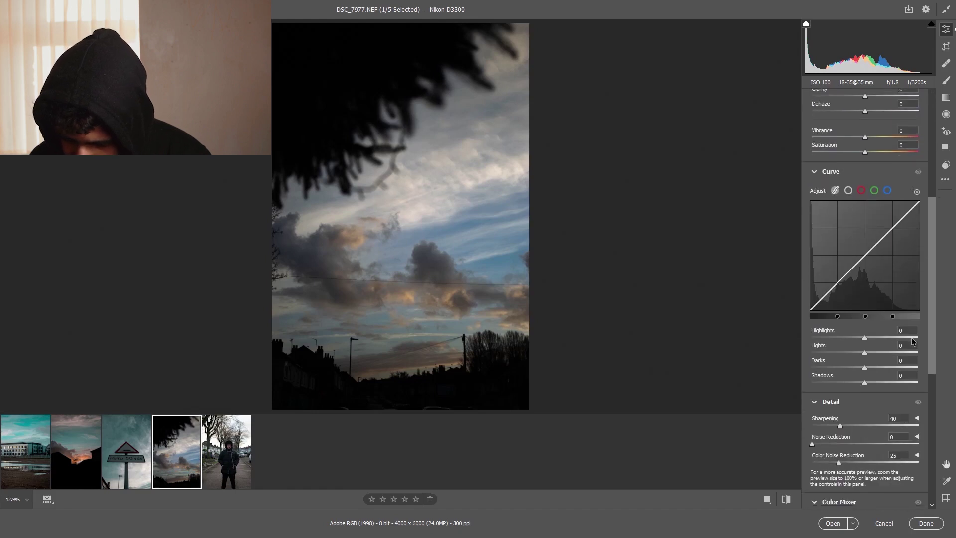
pyautogui.scroll(-3, 904, 408)
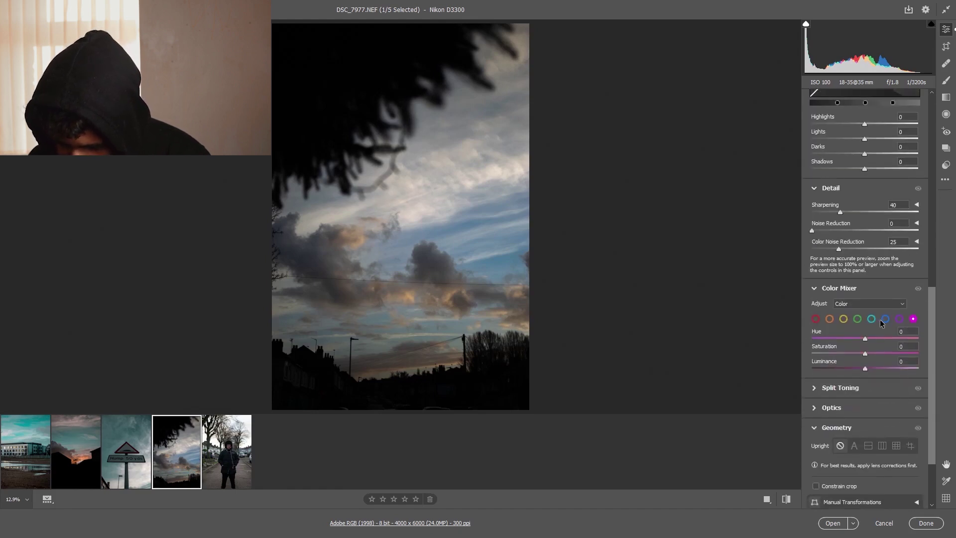
pyautogui.click(885, 319)
pyautogui.moveTo(865, 338); pyautogui.dragTo(863, 368)
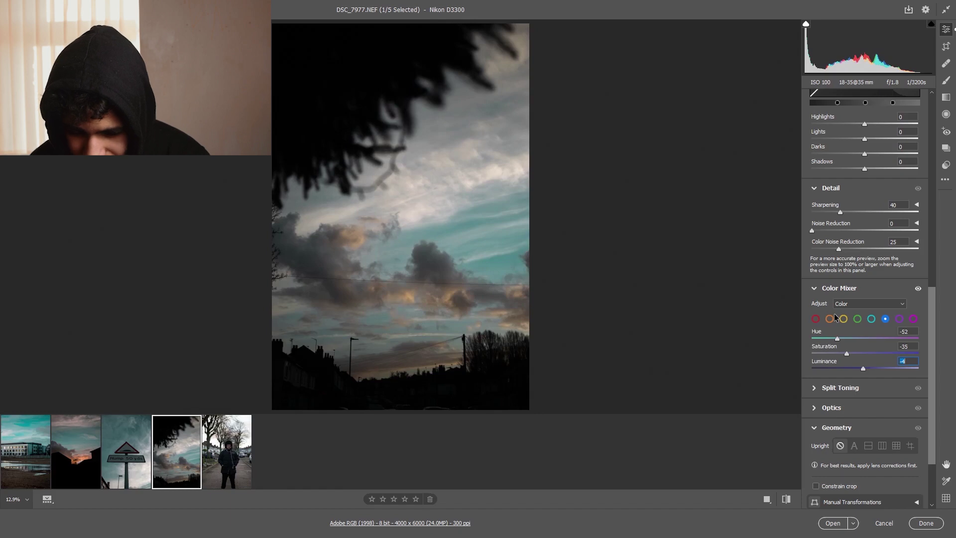
pyautogui.click(872, 318)
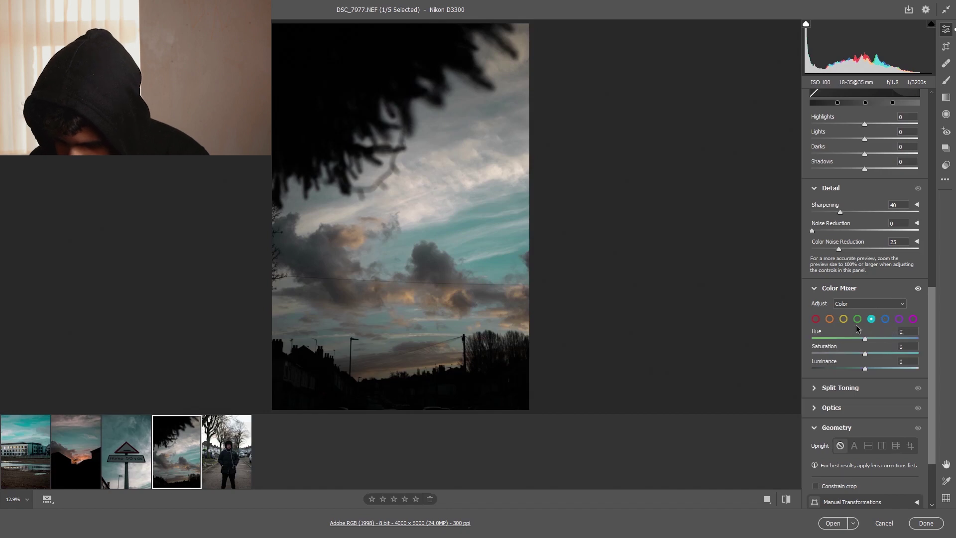
pyautogui.moveTo(849, 338); pyautogui.dragTo(909, 348)
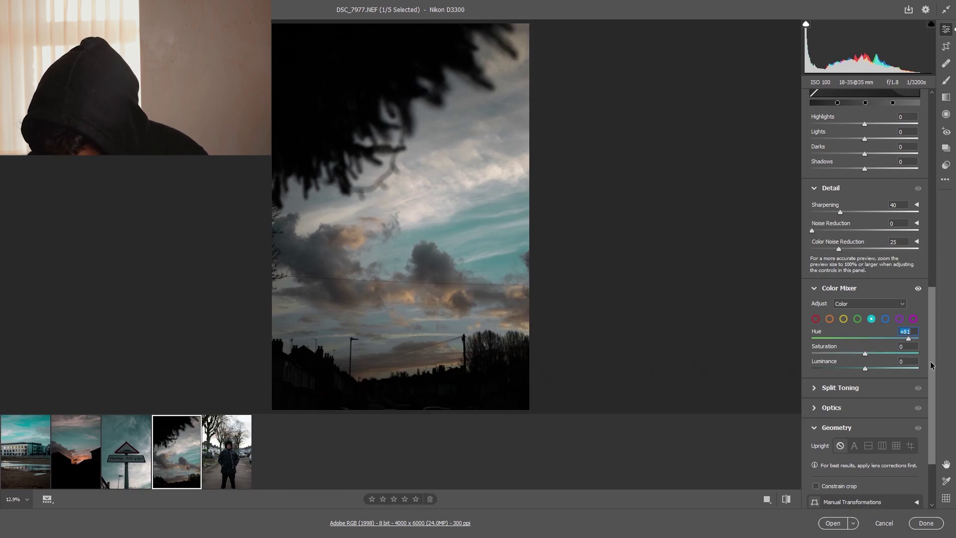
pyautogui.scroll(-3, 933, 366)
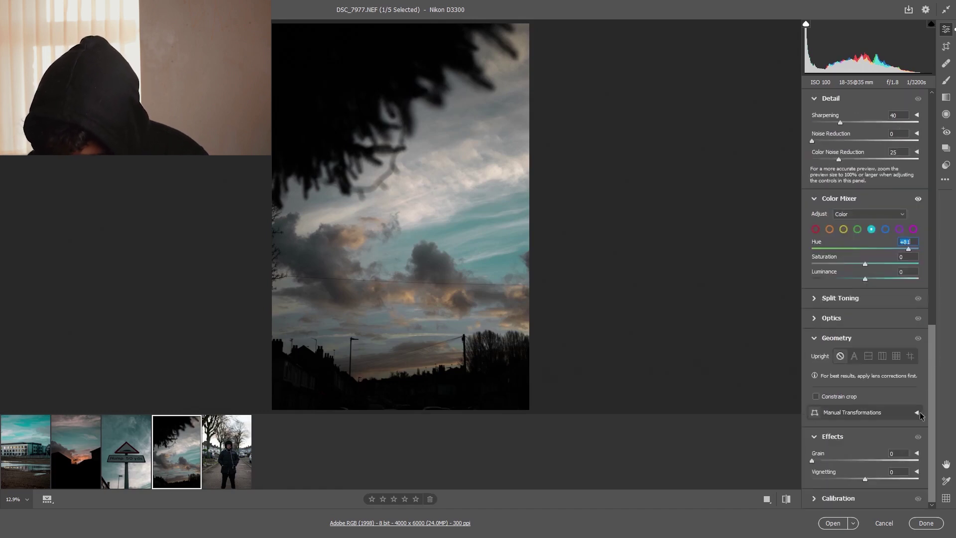
# Step: On the street portrait photo, set Contrast +17, Highlights -100, Shadows +68, Whites -100 and Blacks -20
pyautogui.click(228, 460)
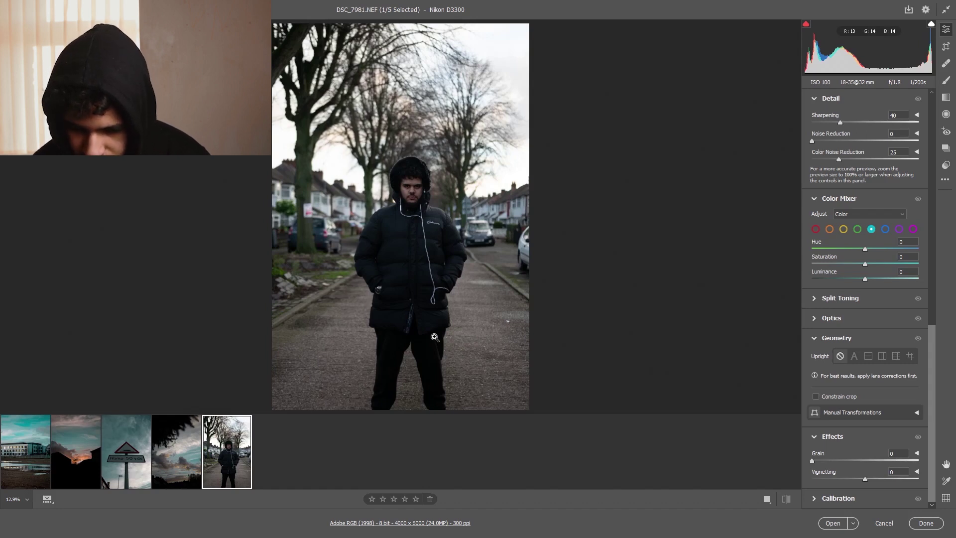
pyautogui.moveTo(932, 338); pyautogui.dragTo(955, 75)
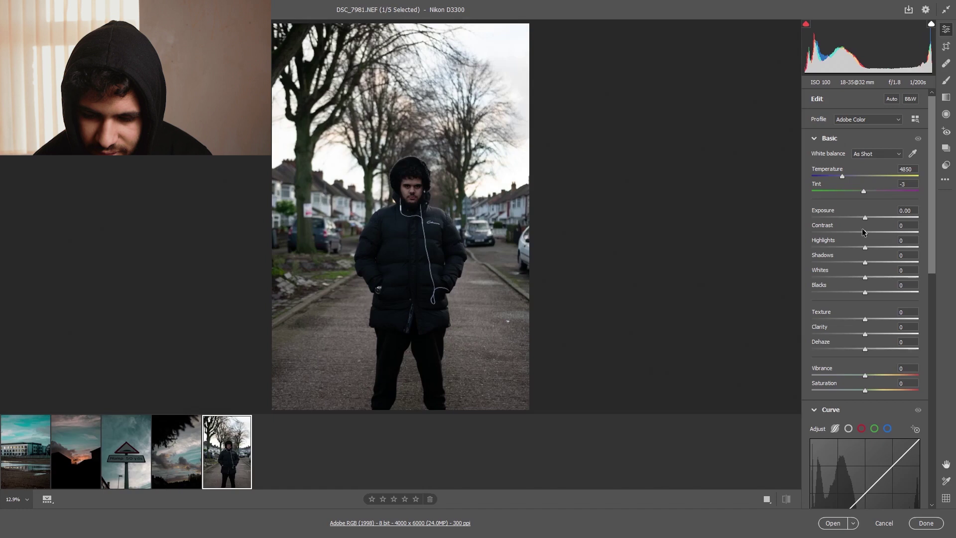
pyautogui.moveTo(862, 228); pyautogui.dragTo(775, 241)
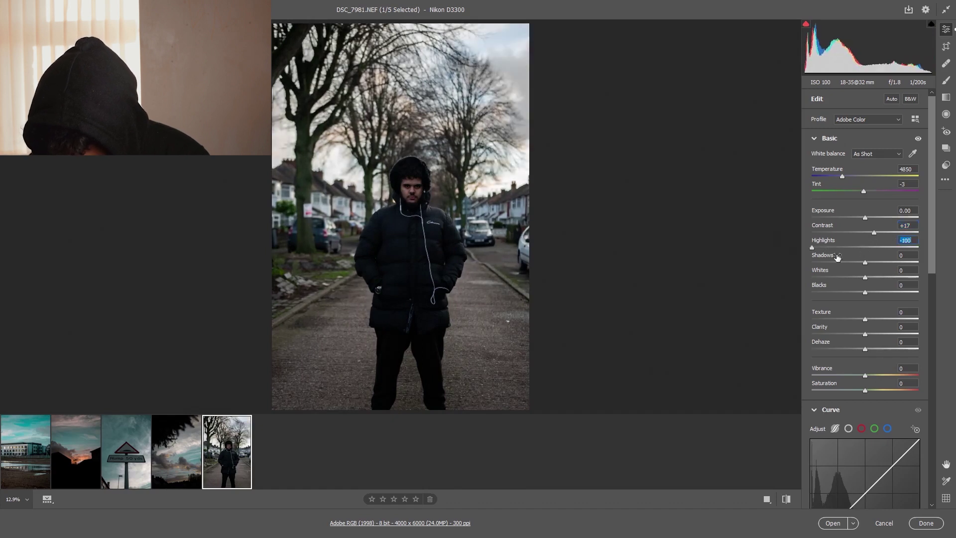
pyautogui.moveTo(865, 263); pyautogui.dragTo(807, 273)
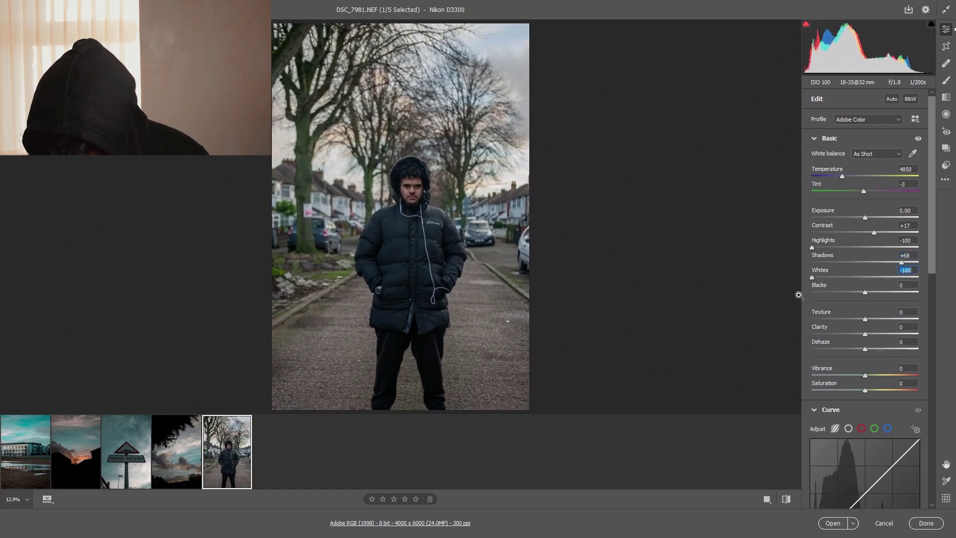
pyautogui.moveTo(866, 294)
pyautogui.mouseDown()
pyautogui.moveTo(853, 292)
pyautogui.moveTo(877, 294)
pyautogui.moveTo(848, 292)
pyautogui.moveTo(868, 292)
pyautogui.moveTo(855, 292)
pyautogui.mouseUp()
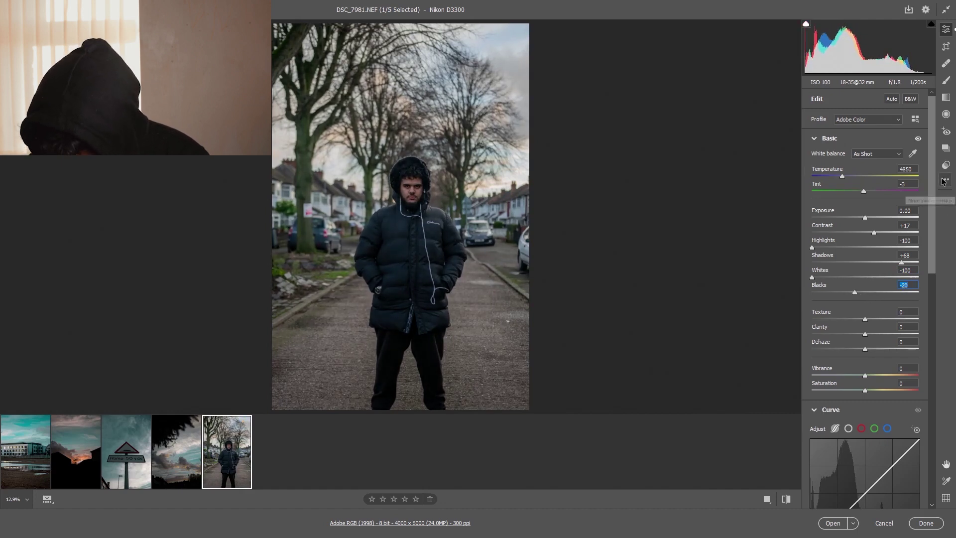
# Step: Darken the portrait's sky with a straight Graduated Filter at Exposure -1.80, fading from the top of the photo down to the man's face
pyautogui.click(946, 97)
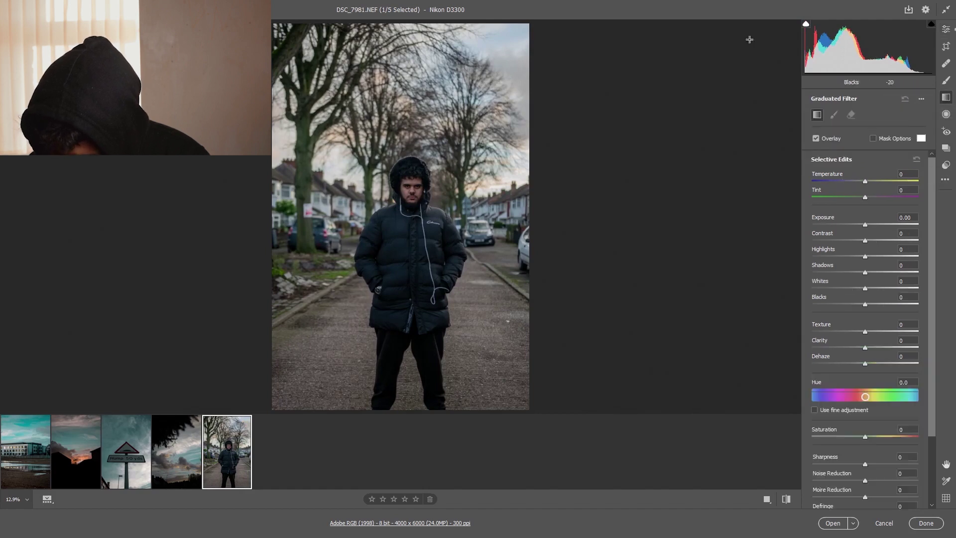
pyautogui.moveTo(398, 40)
pyautogui.mouseDown()
pyautogui.moveTo(348, 130)
pyautogui.moveTo(398, 153)
pyautogui.moveTo(398, 143)
pyautogui.moveTo(398, 156)
pyautogui.mouseUp()
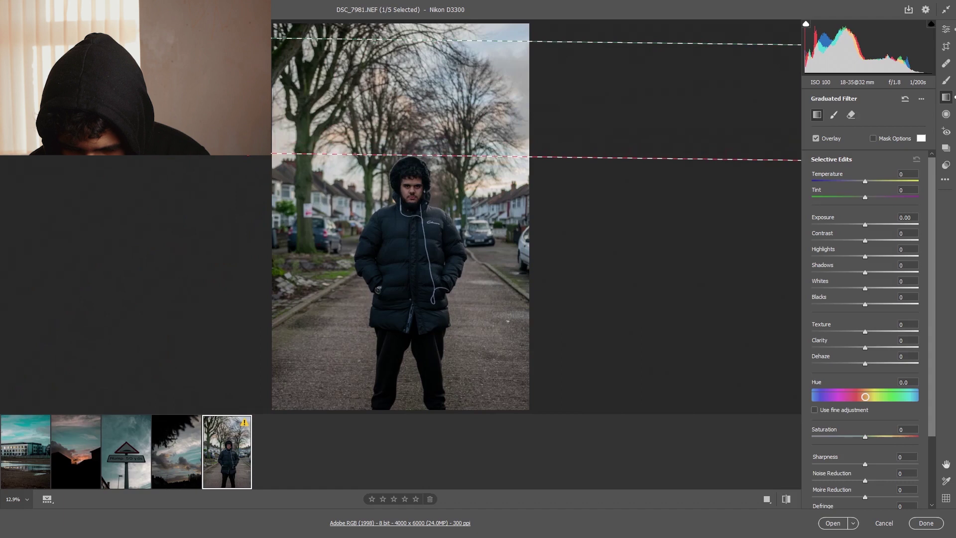
pyautogui.moveTo(459, 156); pyautogui.dragTo(459, 153)
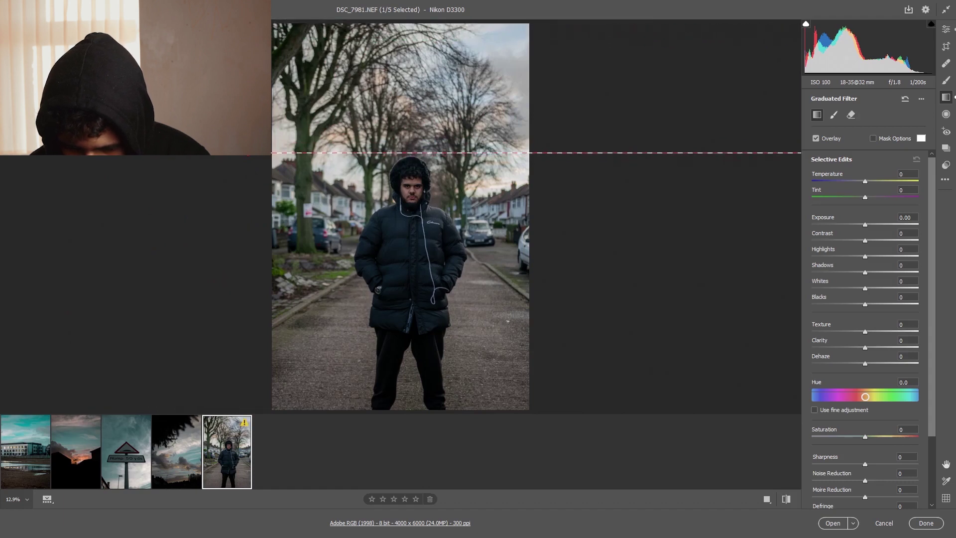
pyautogui.moveTo(860, 228)
pyautogui.mouseDown()
pyautogui.moveTo(878, 228)
pyautogui.moveTo(841, 226)
pyautogui.mouseUp()
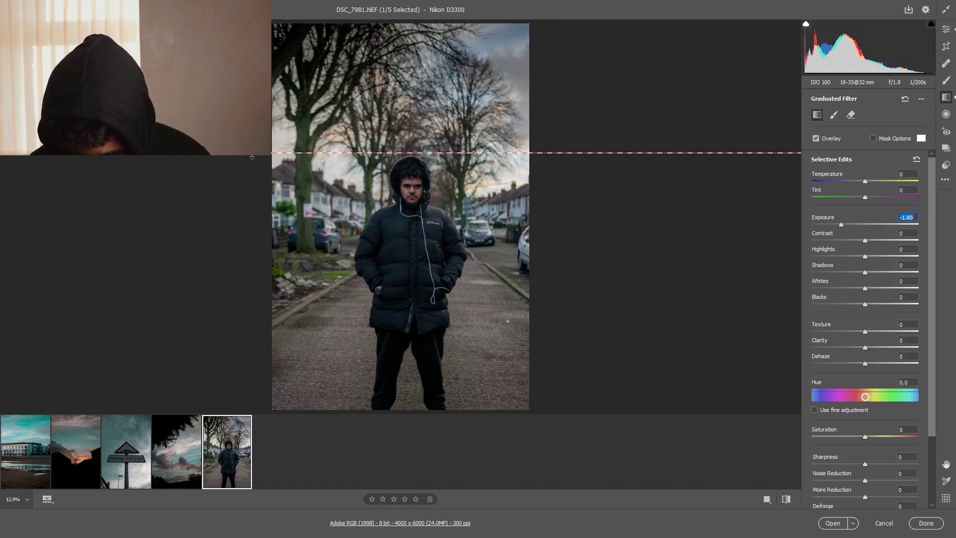
pyautogui.moveTo(251, 157); pyautogui.dragTo(252, 131)
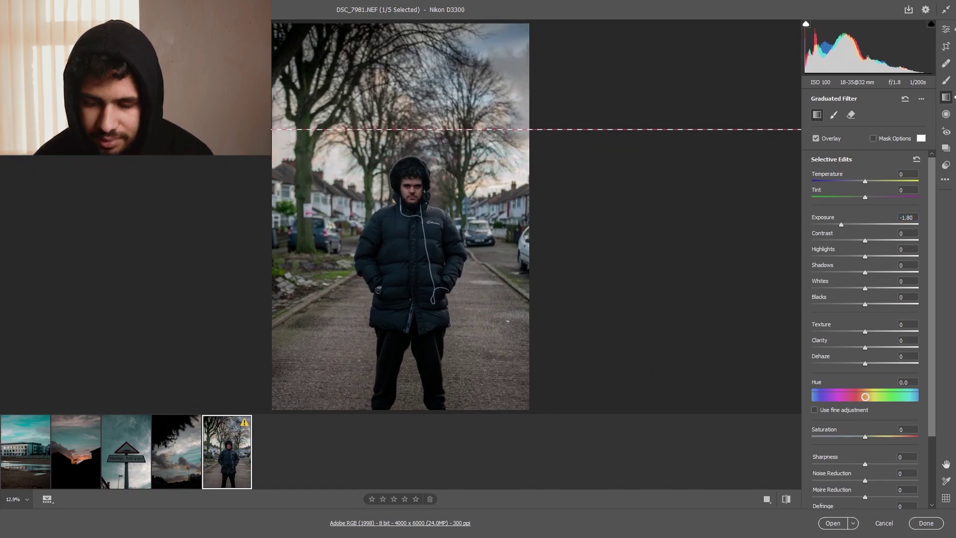
pyautogui.moveTo(247, 129); pyautogui.dragTo(260, 184)
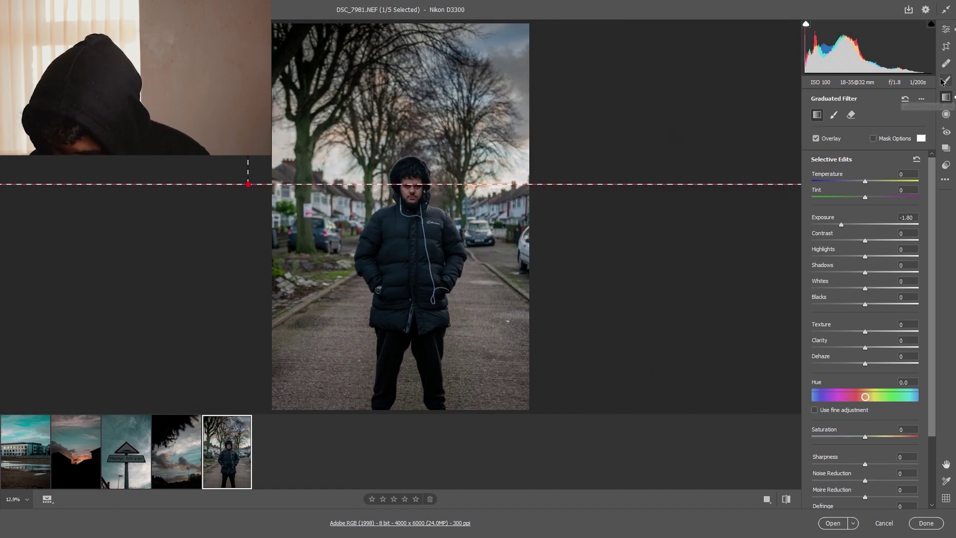
# Step: In the portrait's Color Mixer, set the blues to Hue -55, Saturation -51 and Luminance +20
pyautogui.click(947, 33)
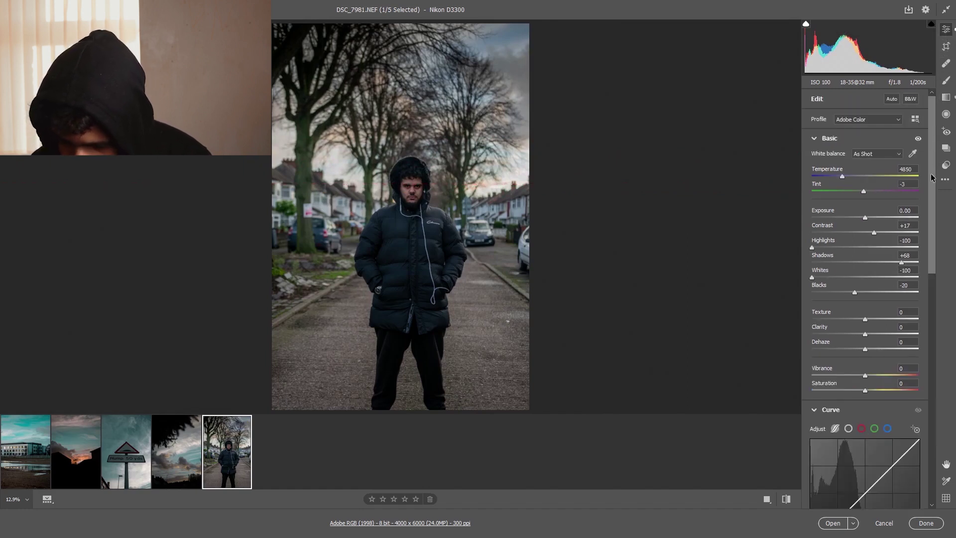
pyautogui.scroll(-10, 898, 415)
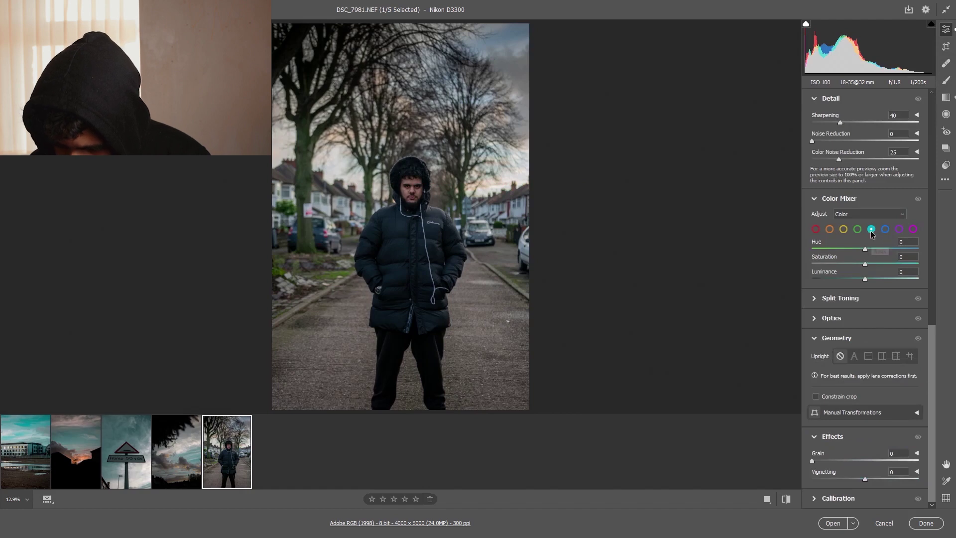
pyautogui.moveTo(860, 250)
pyautogui.mouseDown()
pyautogui.moveTo(820, 252)
pyautogui.moveTo(905, 256)
pyautogui.moveTo(853, 247)
pyautogui.mouseUp()
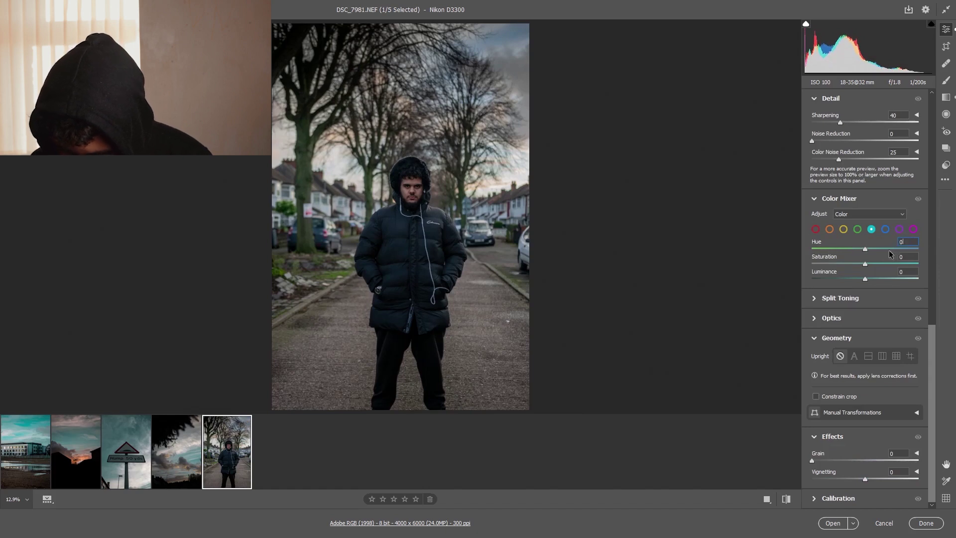
pyautogui.click(885, 229)
pyautogui.moveTo(862, 248); pyautogui.dragTo(835, 264)
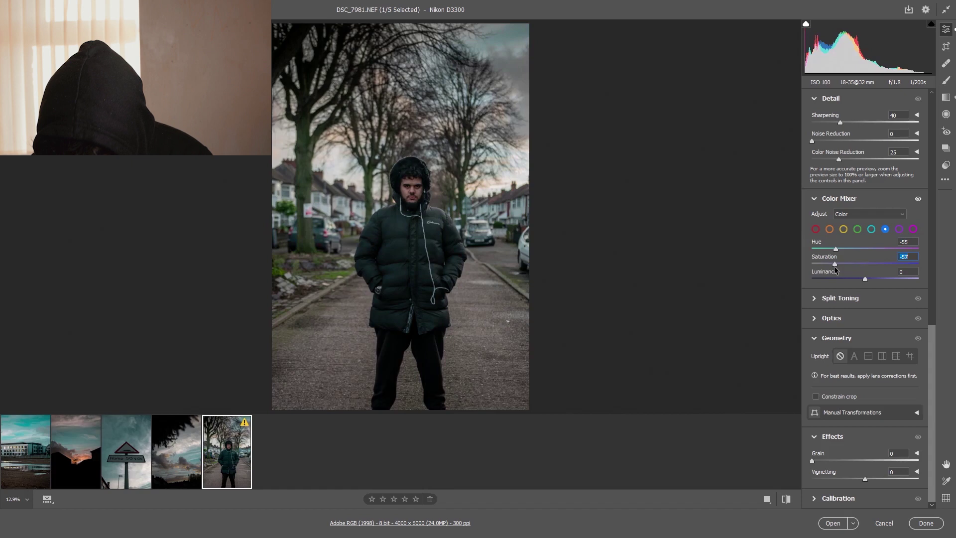
pyautogui.moveTo(836, 270); pyautogui.dragTo(880, 280)
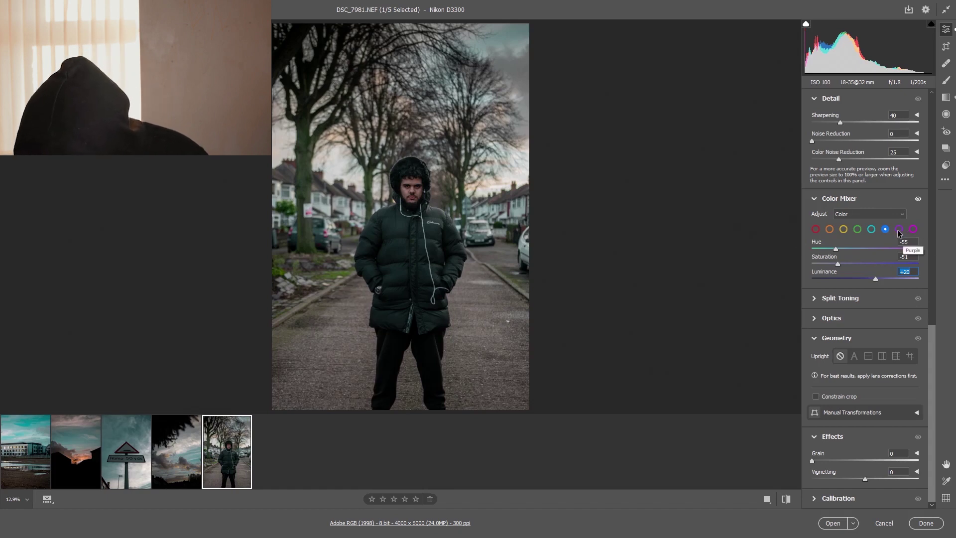
# Step: Set the portrait's oranges to Hue +36 and Luminance +50 in the Color Mixer
pyautogui.click(914, 229)
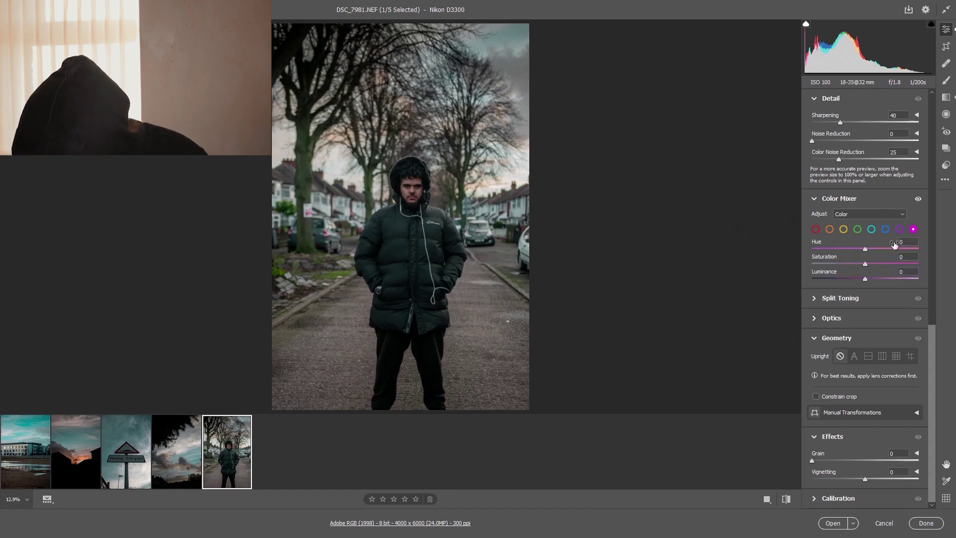
pyautogui.click(830, 229)
pyautogui.moveTo(853, 247); pyautogui.dragTo(876, 248)
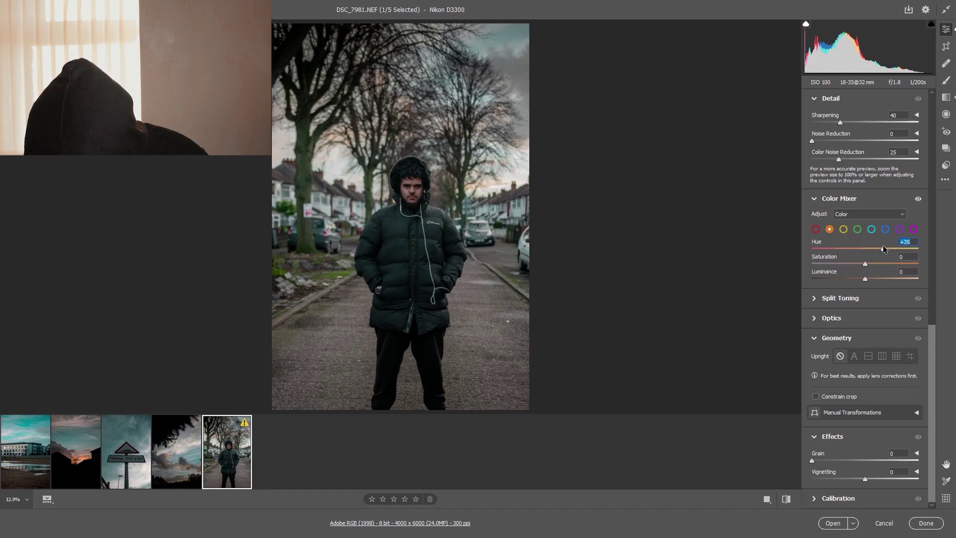
pyautogui.moveTo(878, 278); pyautogui.dragTo(915, 281)
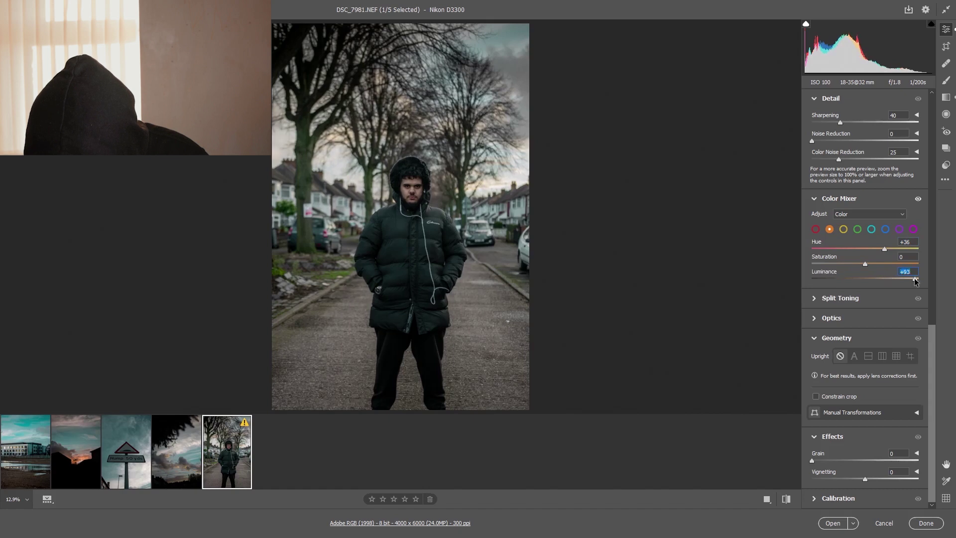
pyautogui.click(891, 279)
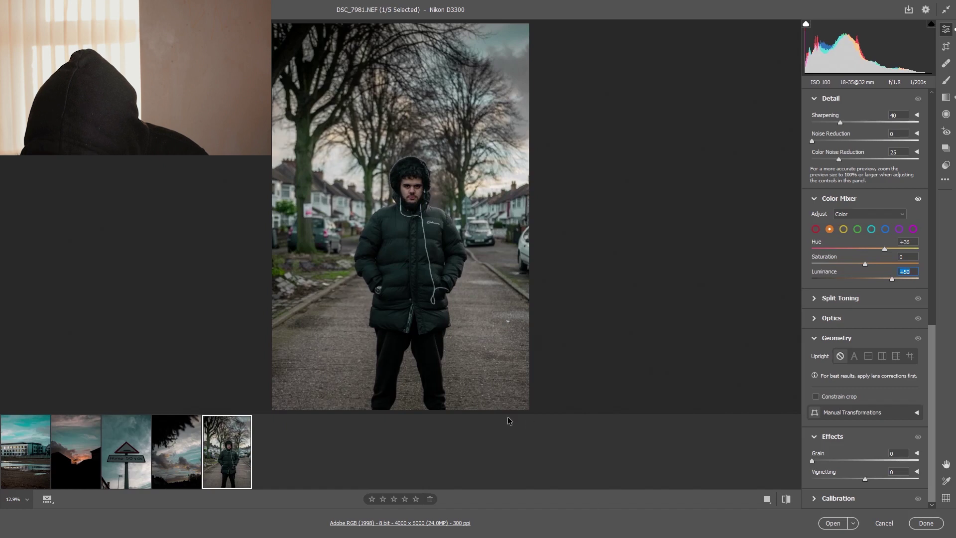
# Step: Select all five edited raw photos in the filmstrip and open them in Photoshop
pyautogui.moveTo(233, 434)
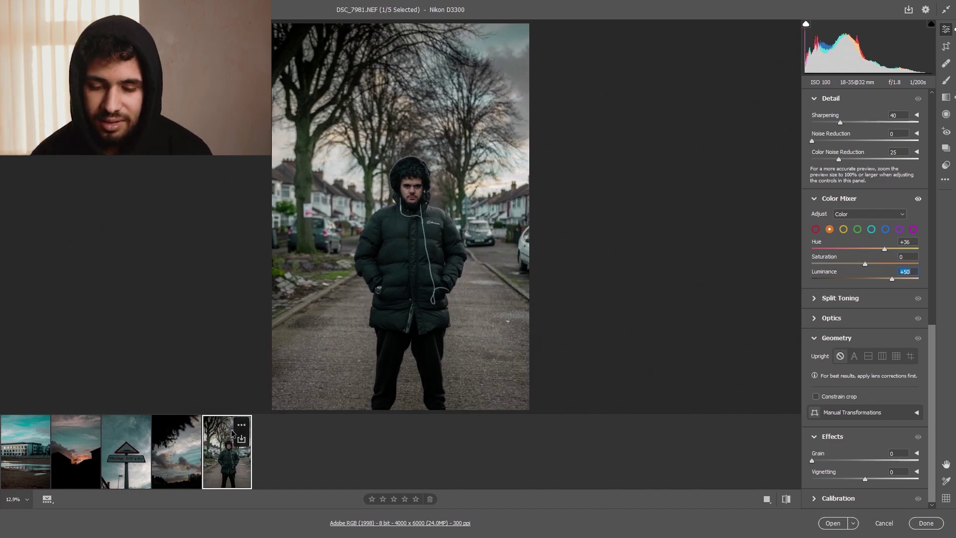
pyautogui.moveTo(187, 454)
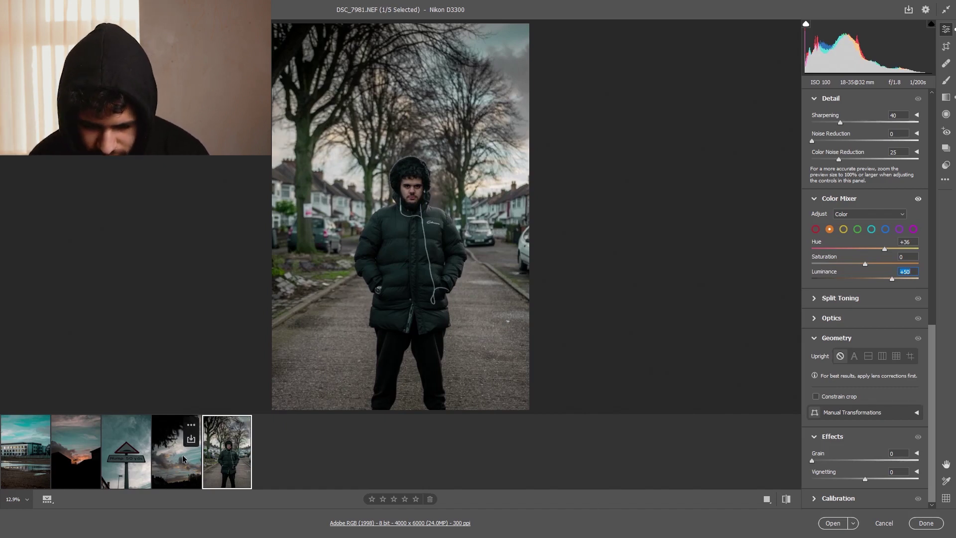
pyautogui.keyDown('ctrl'); pyautogui.click(183, 458); pyautogui.keyUp('ctrl')
pyautogui.keyDown('ctrl'); pyautogui.click(113, 457); pyautogui.keyUp('ctrl')
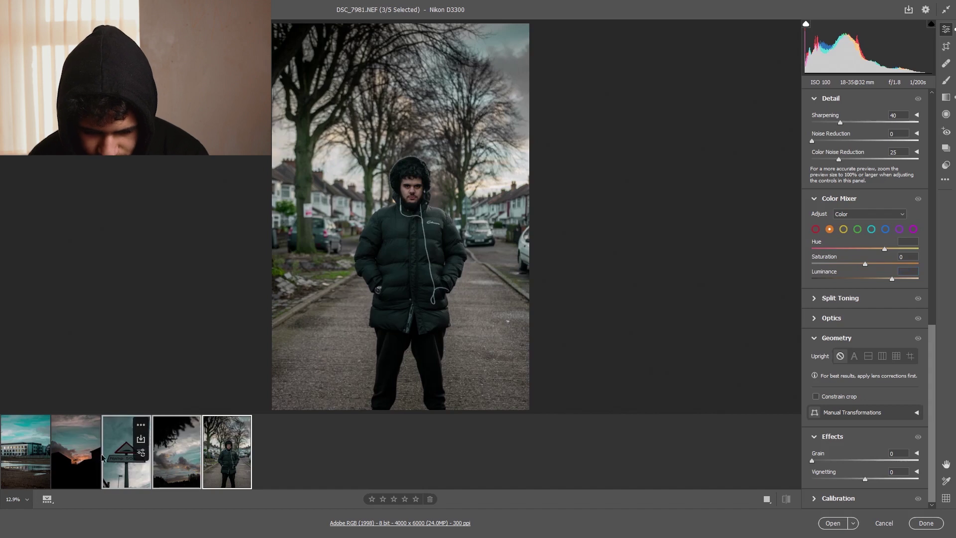
pyautogui.keyDown('ctrl'); pyautogui.click(75, 456); pyautogui.keyUp('ctrl')
pyautogui.keyDown('ctrl'); pyautogui.click(22, 455); pyautogui.keyUp('ctrl')
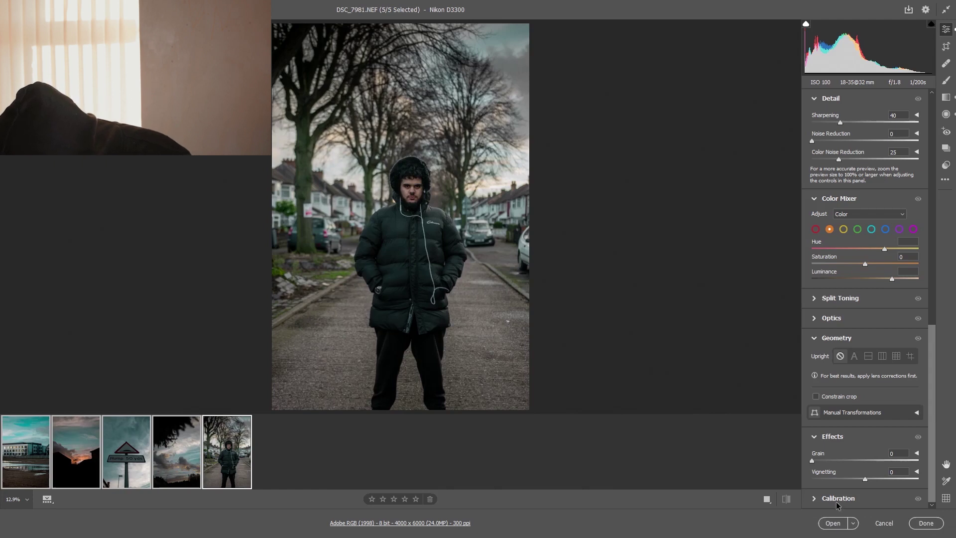
pyautogui.click(832, 523)
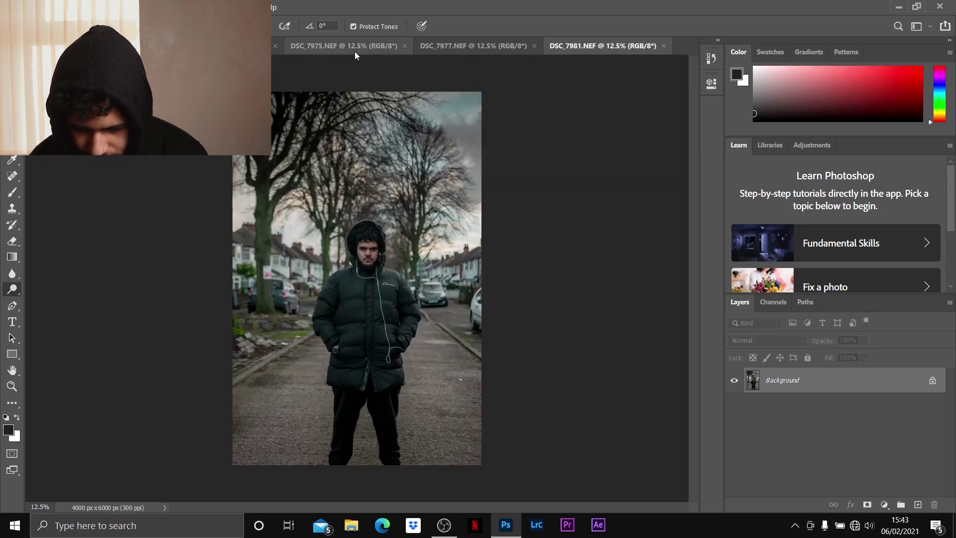
# Step: In DSC_7975.NEF, use the Spot Healing Brush to remove the left end of the wire crossing the sky above the triangular sign
pyautogui.click(355, 51)
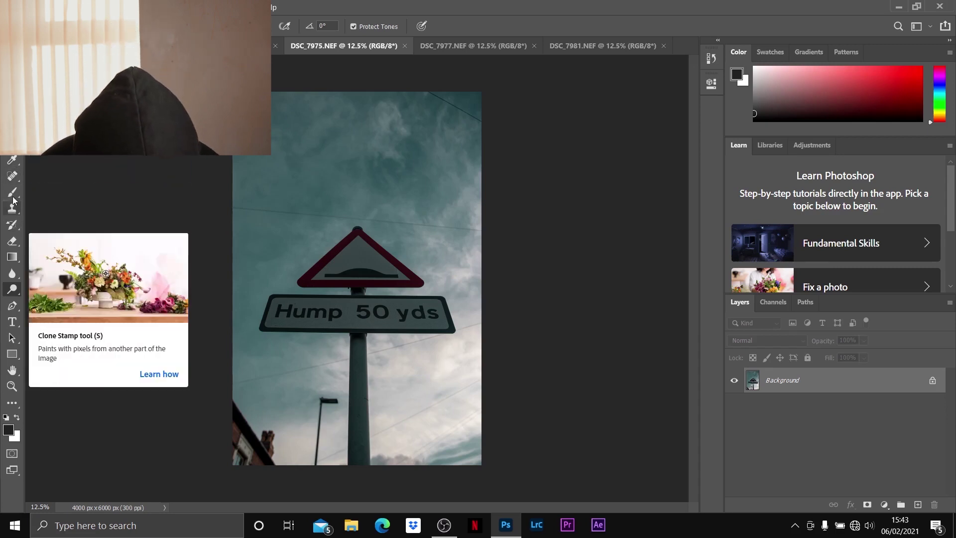
pyautogui.click(13, 177)
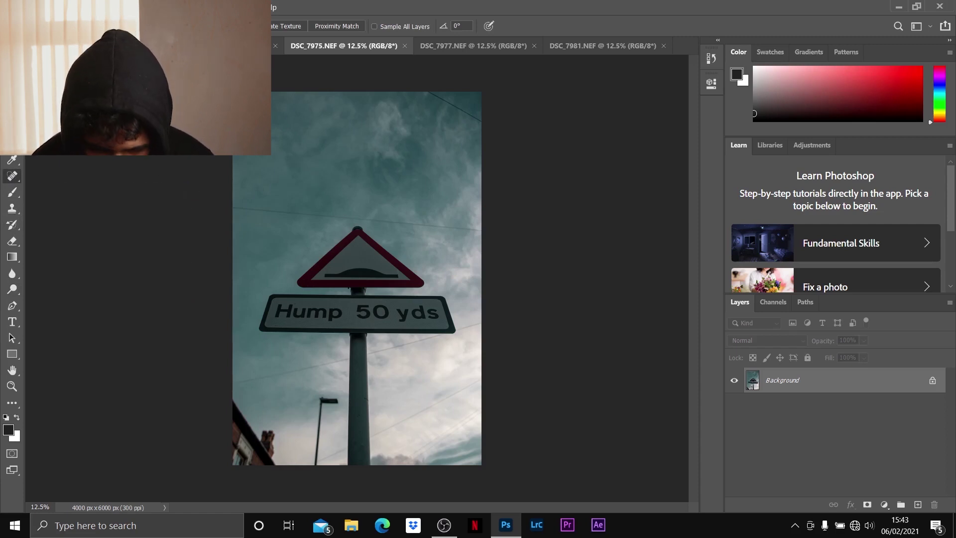
pyautogui.click(39, 26)
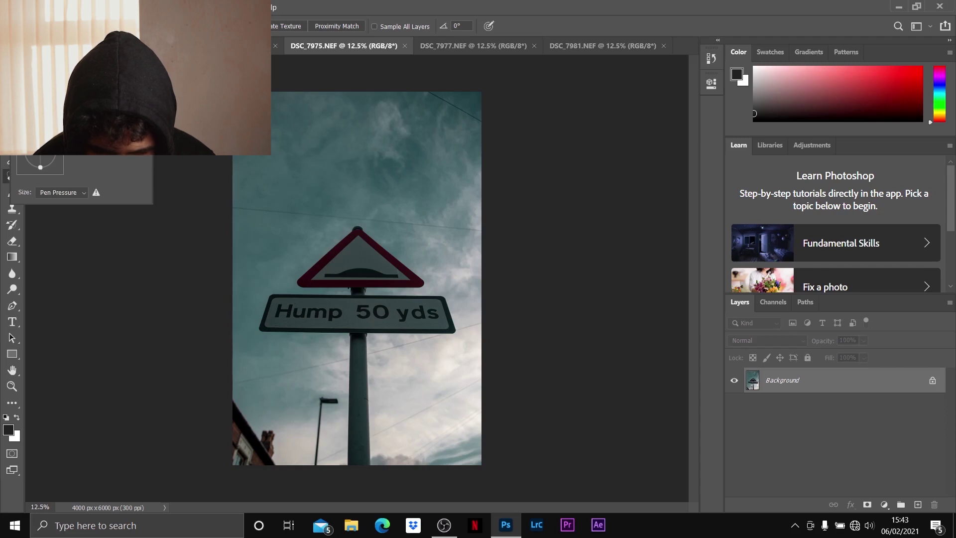
pyautogui.click(299, 291)
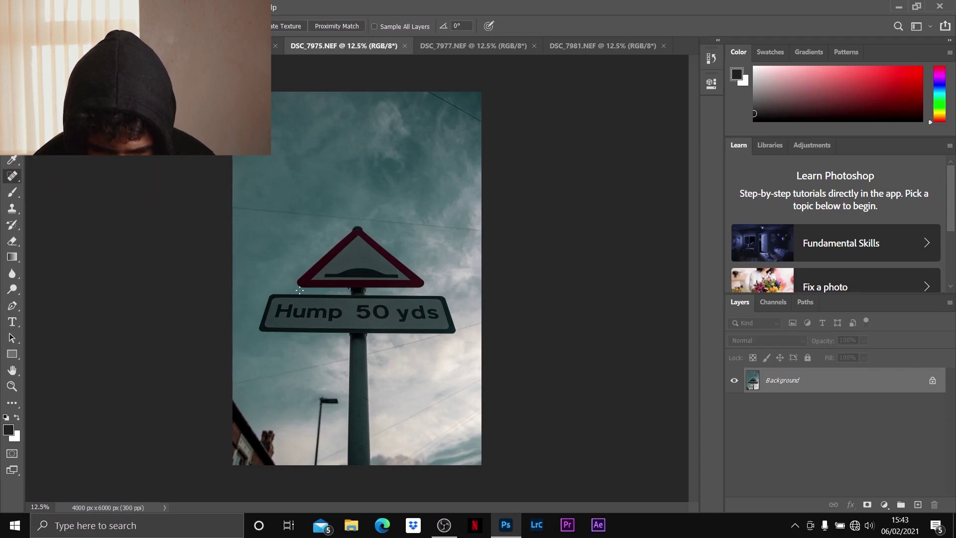
pyautogui.scroll(3, 313, 291)
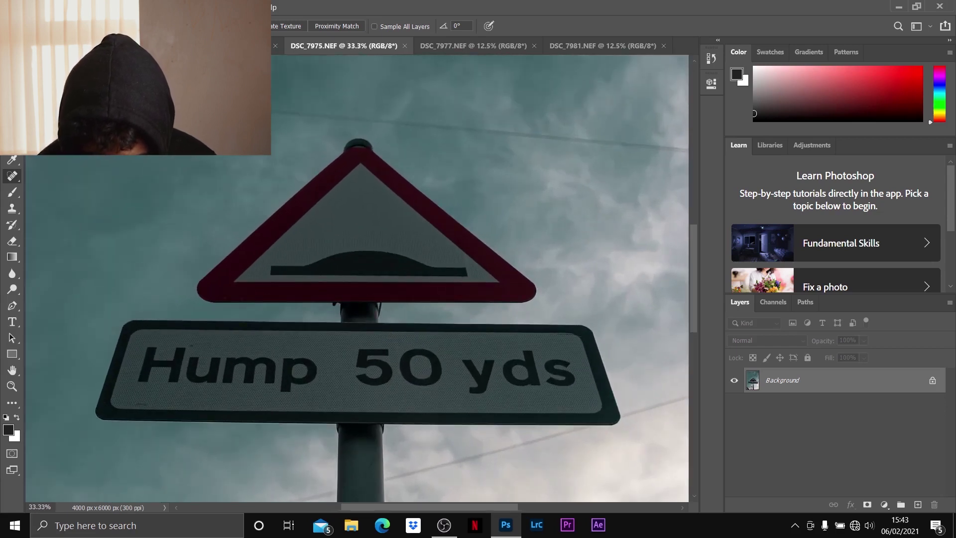
pyautogui.press('Escape')
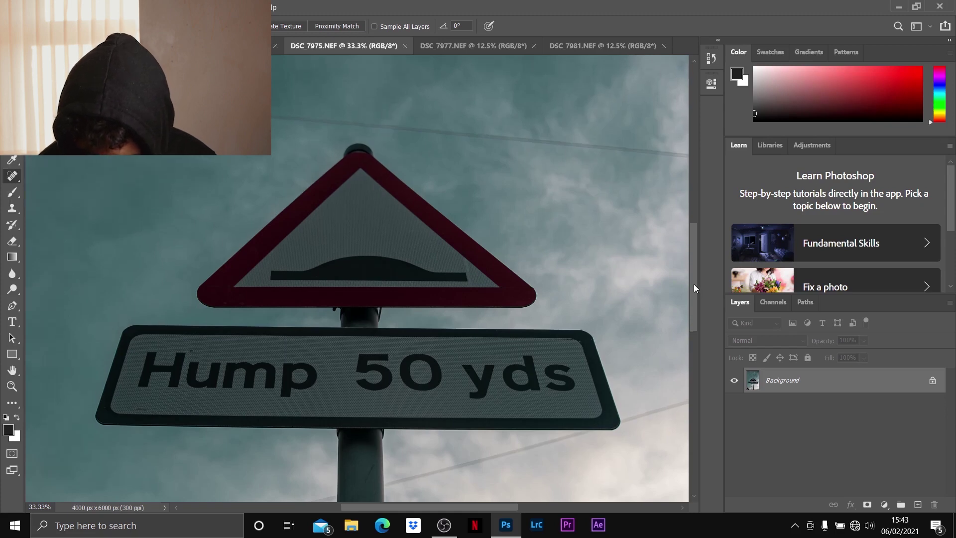
pyautogui.moveTo(694, 284); pyautogui.dragTo(698, 261)
pyautogui.moveTo(463, 508); pyautogui.dragTo(406, 508)
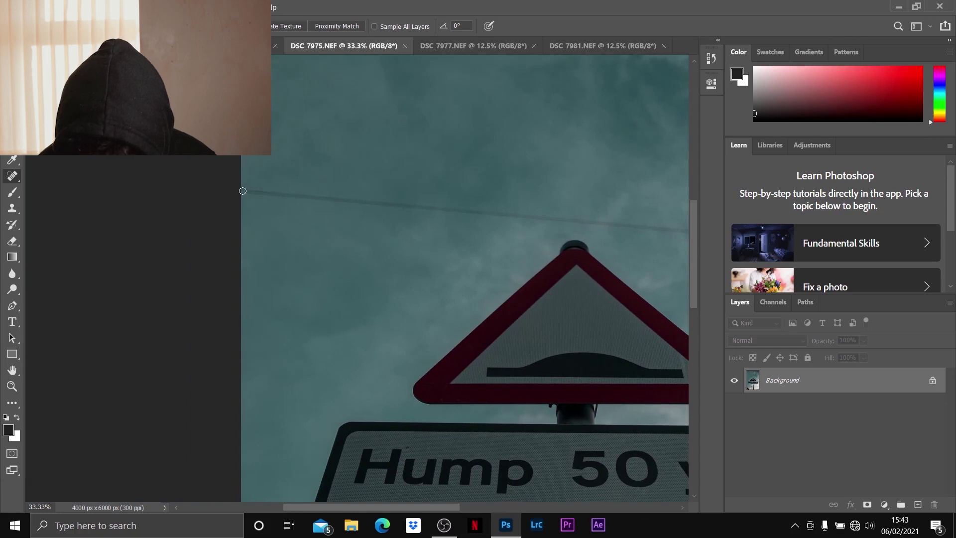
pyautogui.click(40, 26)
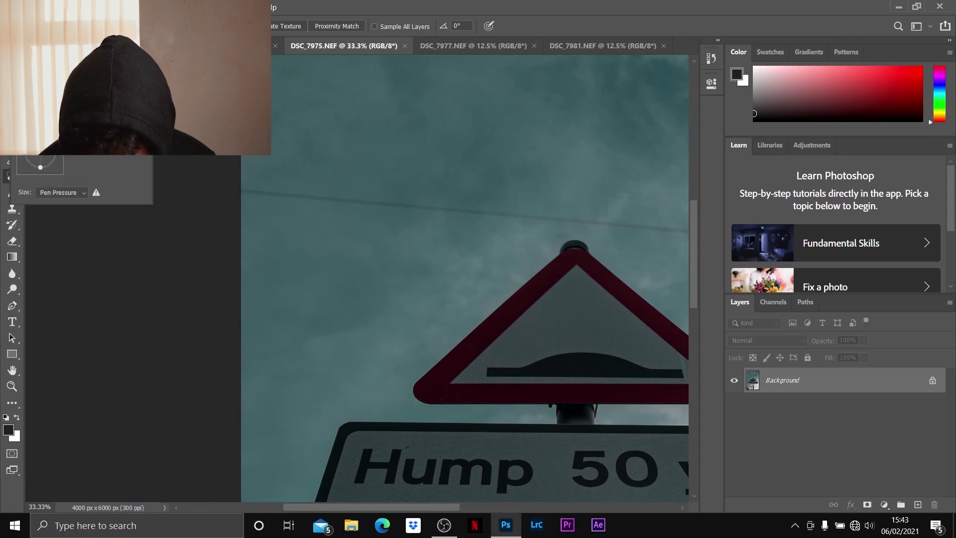
pyautogui.press('Escape')
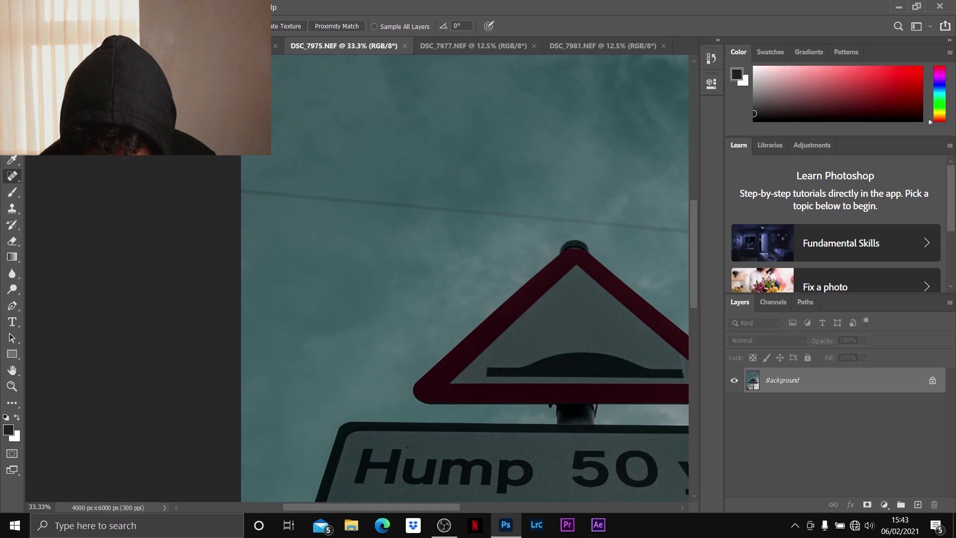
pyautogui.moveTo(243, 189); pyautogui.dragTo(326, 196)
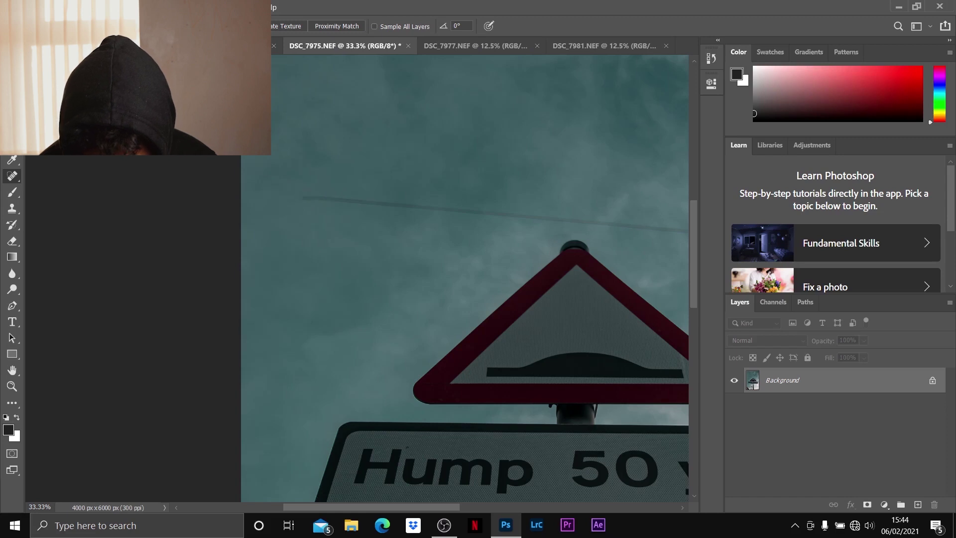
# Step: With an adjusted Spot Healing Brush, remove the rest of the wire above the triangular sign out to the photo's right edge
pyautogui.click(40, 26)
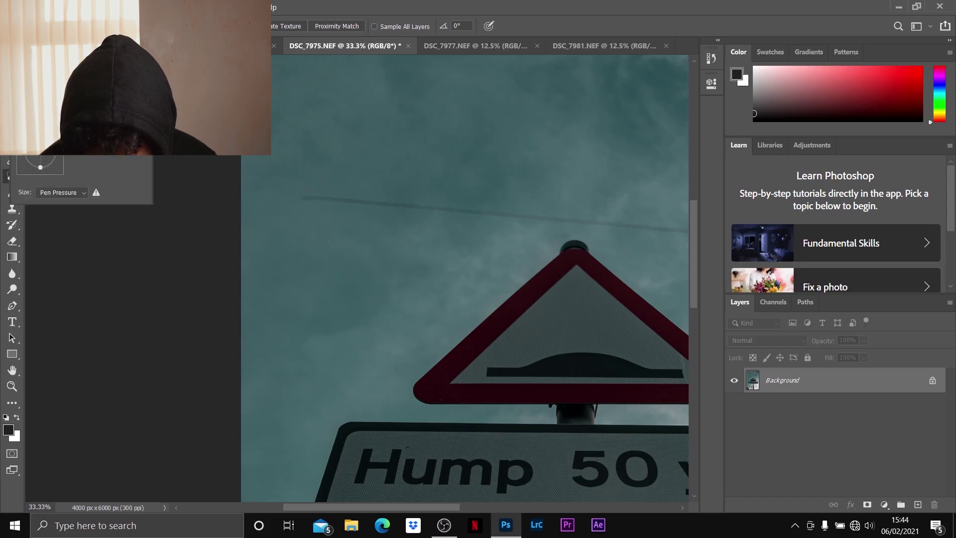
pyautogui.press('Escape')
pyautogui.moveTo(306, 197); pyautogui.dragTo(567, 223)
pyautogui.moveTo(528, 214); pyautogui.dragTo(720, 235)
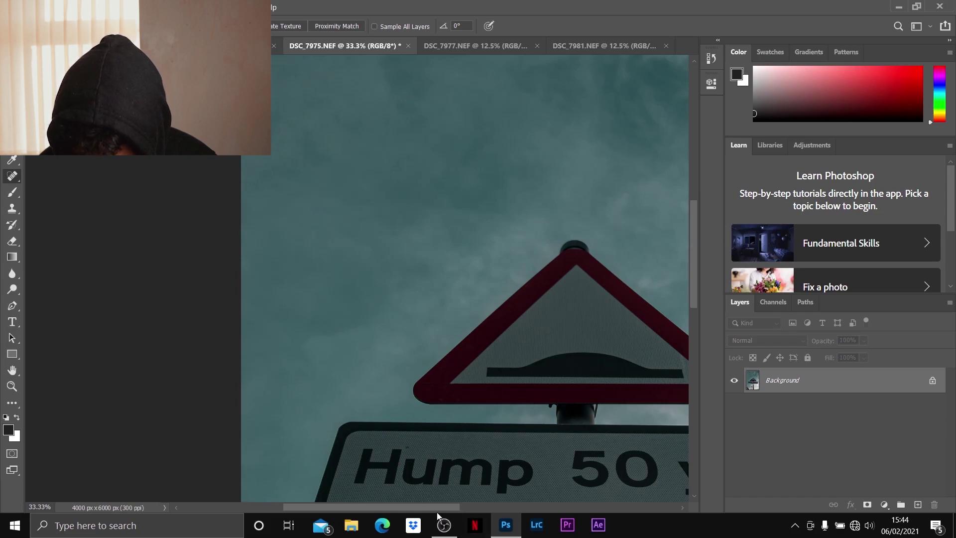
pyautogui.moveTo(423, 505); pyautogui.dragTo(494, 499)
pyautogui.moveTo(480, 236)
pyautogui.mouseDown()
pyautogui.moveTo(644, 249)
pyautogui.moveTo(671, 205)
pyautogui.mouseUp()
# Step: Heal away the short wire in the upper-right corner of the road sign photo's sky
pyautogui.hotkey('ctrl', '-')
pyautogui.hotkey('ctrl', '-')
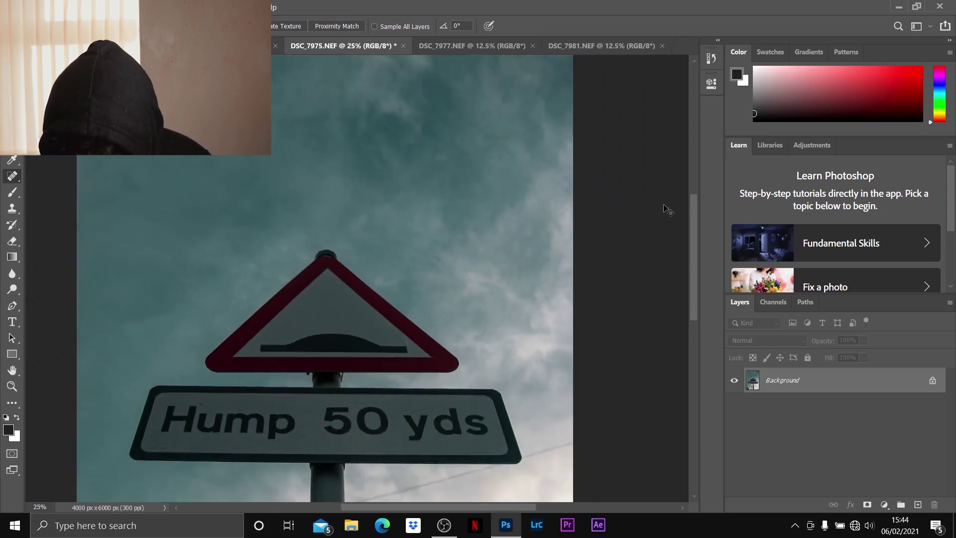
pyautogui.hotkey('ctrl', '+')
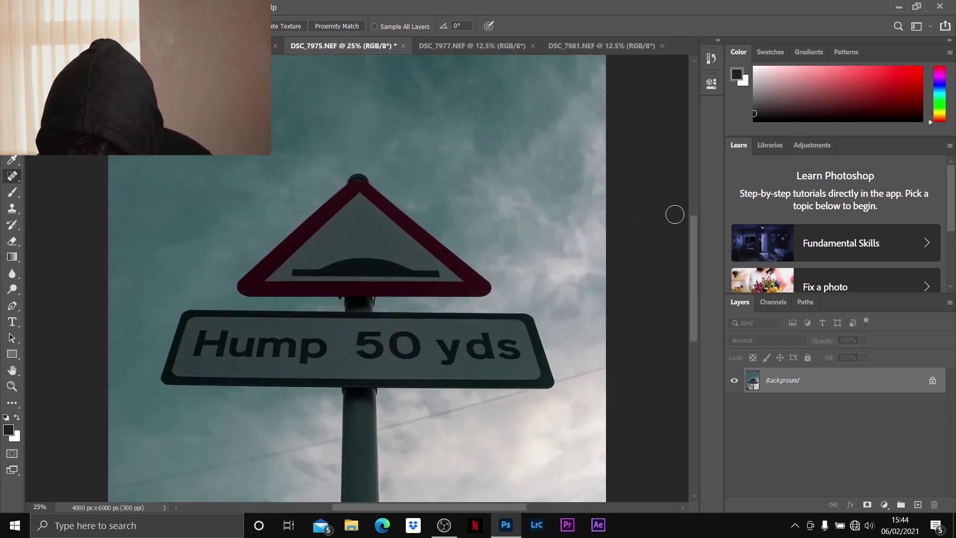
pyautogui.moveTo(695, 243); pyautogui.dragTo(695, 143)
pyautogui.moveTo(500, 269)
pyautogui.mouseDown()
pyautogui.moveTo(551, 283)
pyautogui.moveTo(529, 285)
pyautogui.moveTo(599, 324)
pyautogui.moveTo(614, 293)
pyautogui.mouseUp()
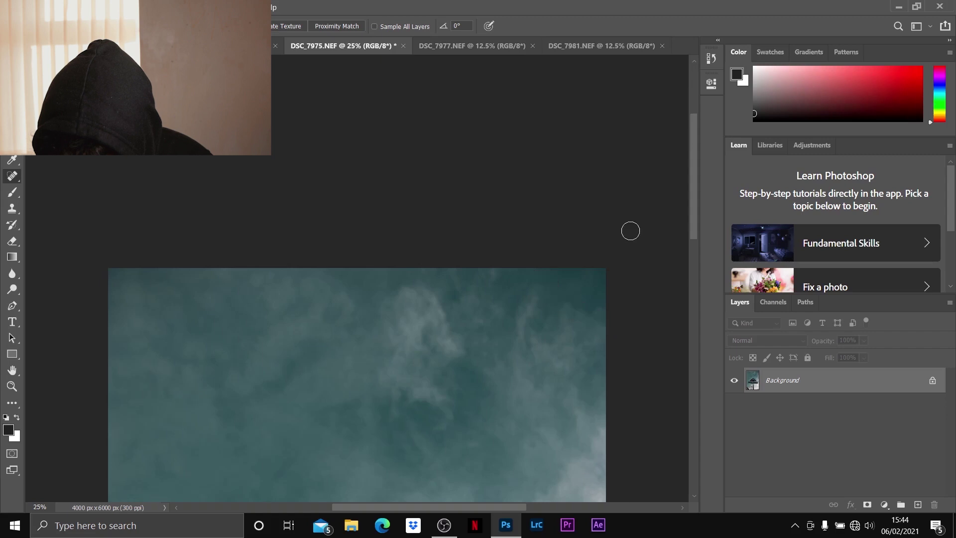
# Step: Heal away the wire just below the "Hump 50 yds" plate on both sides of the pole, out to the photo's edges
pyautogui.hotkey('ctrl', '-')
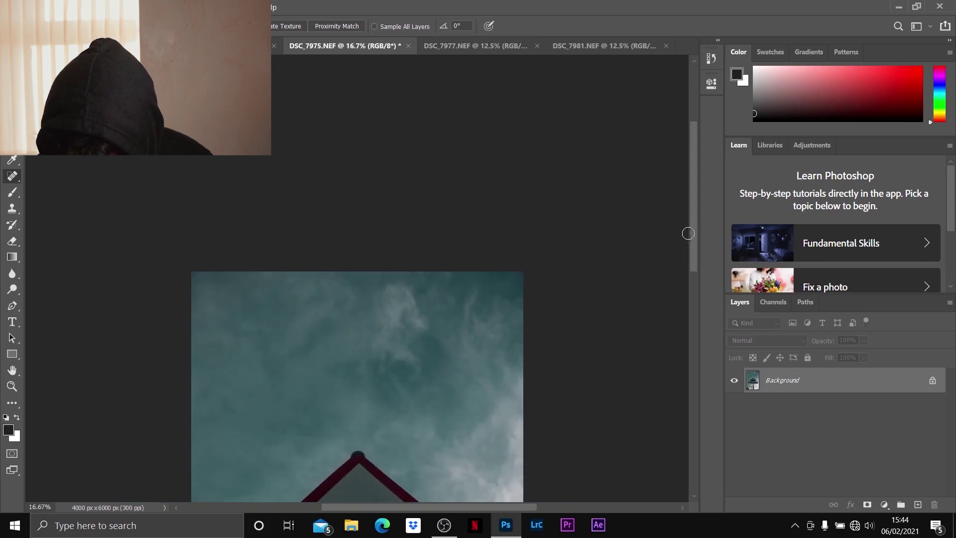
pyautogui.moveTo(691, 233); pyautogui.dragTo(688, 346)
pyautogui.hotkey('ctrl', '+')
pyautogui.hotkey('ctrl', '+')
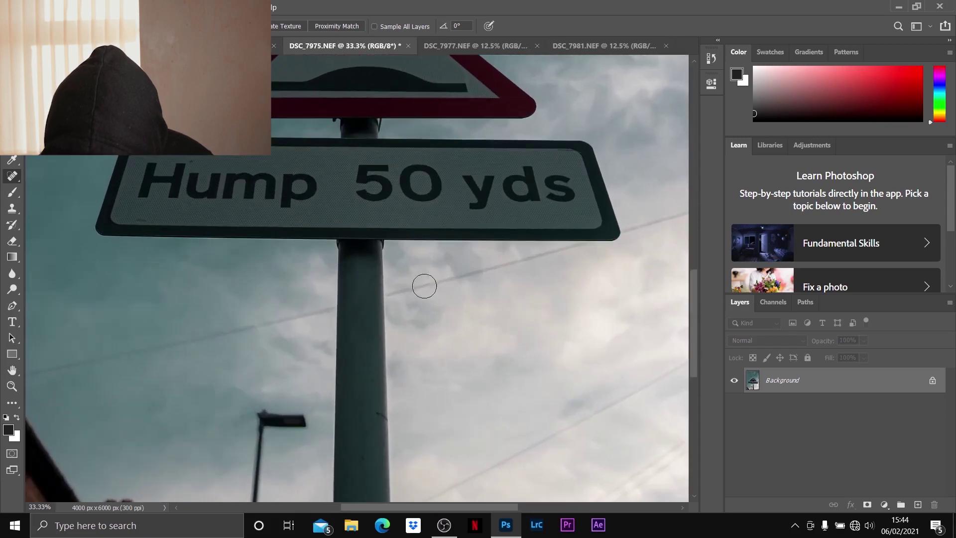
pyautogui.moveTo(389, 292)
pyautogui.mouseDown()
pyautogui.moveTo(466, 285)
pyautogui.moveTo(476, 278)
pyautogui.moveTo(456, 281)
pyautogui.moveTo(565, 255)
pyautogui.mouseUp()
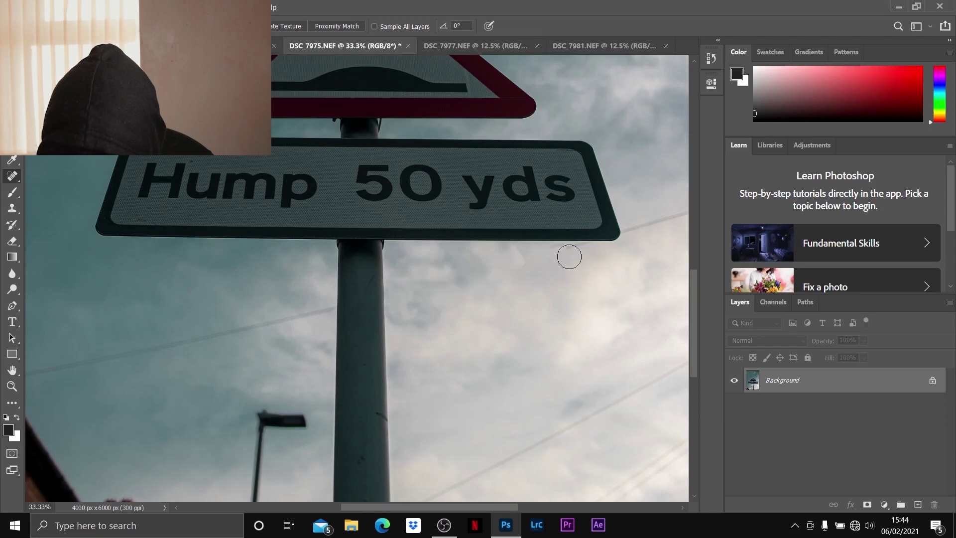
pyautogui.moveTo(478, 508); pyautogui.dragTo(512, 507)
pyautogui.moveTo(513, 229)
pyautogui.mouseDown()
pyautogui.moveTo(562, 216)
pyautogui.moveTo(548, 222)
pyautogui.mouseUp()
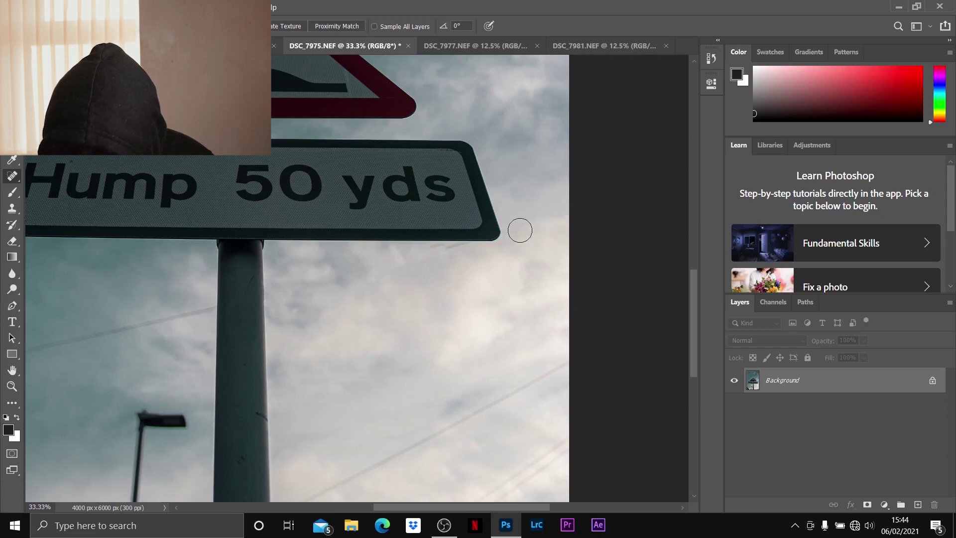
pyautogui.moveTo(481, 508); pyautogui.dragTo(351, 508)
pyautogui.moveTo(391, 367)
pyautogui.mouseDown()
pyautogui.moveTo(574, 342)
pyautogui.moveTo(699, 303)
pyautogui.mouseUp()
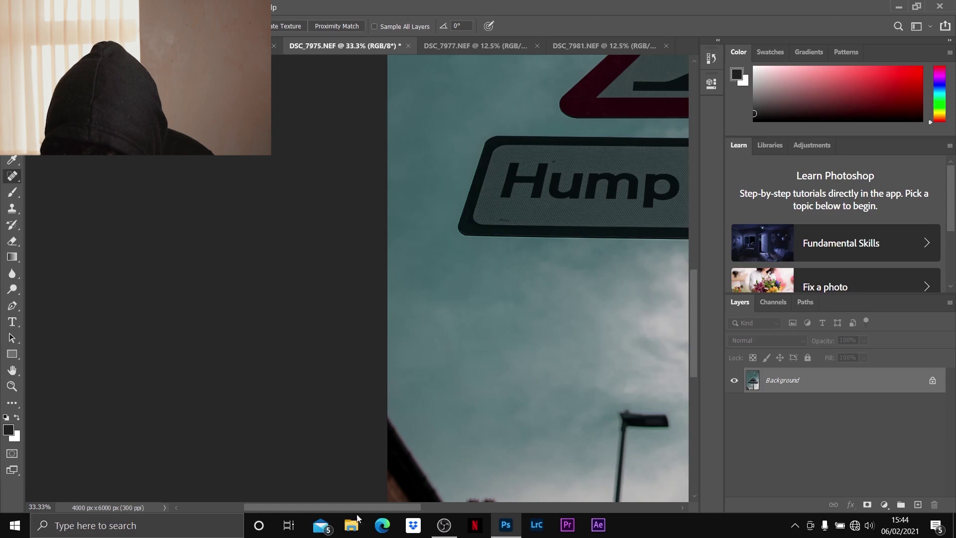
# Step: Remove the street lamp and the wire beside it left of the pole, plus the upper diagonal wire right of the pole
pyautogui.moveTo(351, 509); pyautogui.dragTo(395, 509)
pyautogui.moveTo(694, 302); pyautogui.dragTo(694, 356)
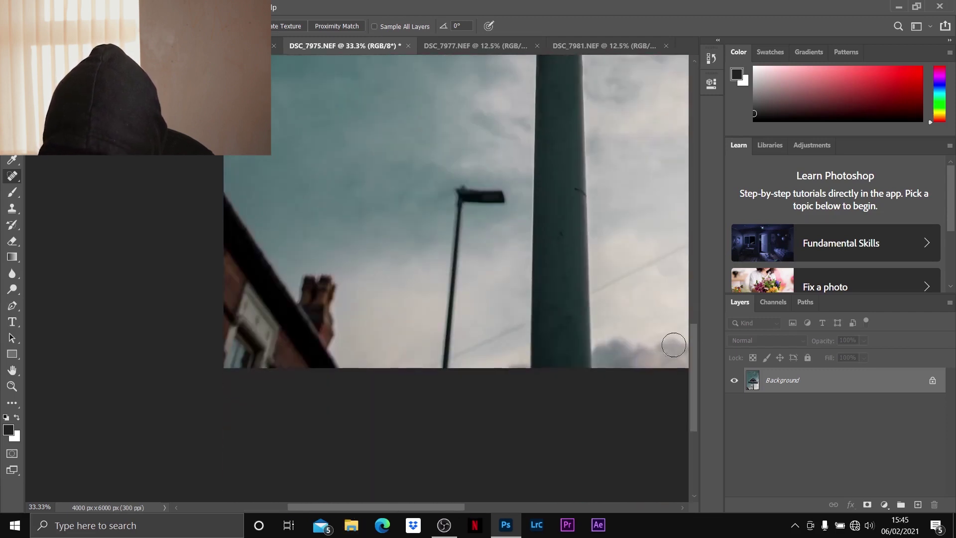
pyautogui.moveTo(446, 369)
pyautogui.mouseDown()
pyautogui.moveTo(440, 291)
pyautogui.moveTo(452, 312)
pyautogui.moveTo(463, 201)
pyautogui.moveTo(509, 198)
pyautogui.moveTo(461, 184)
pyautogui.mouseUp()
pyautogui.moveTo(450, 363)
pyautogui.mouseDown()
pyautogui.moveTo(441, 359)
pyautogui.moveTo(517, 330)
pyautogui.mouseUp()
pyautogui.moveTo(439, 504); pyautogui.dragTo(513, 490)
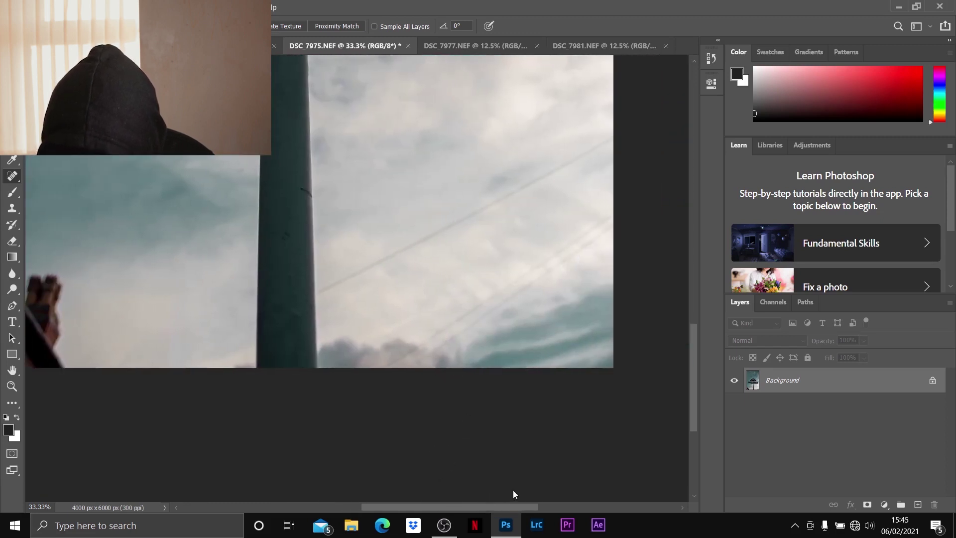
pyautogui.moveTo(330, 288)
pyautogui.mouseDown()
pyautogui.moveTo(495, 203)
pyautogui.moveTo(608, 130)
pyautogui.mouseUp()
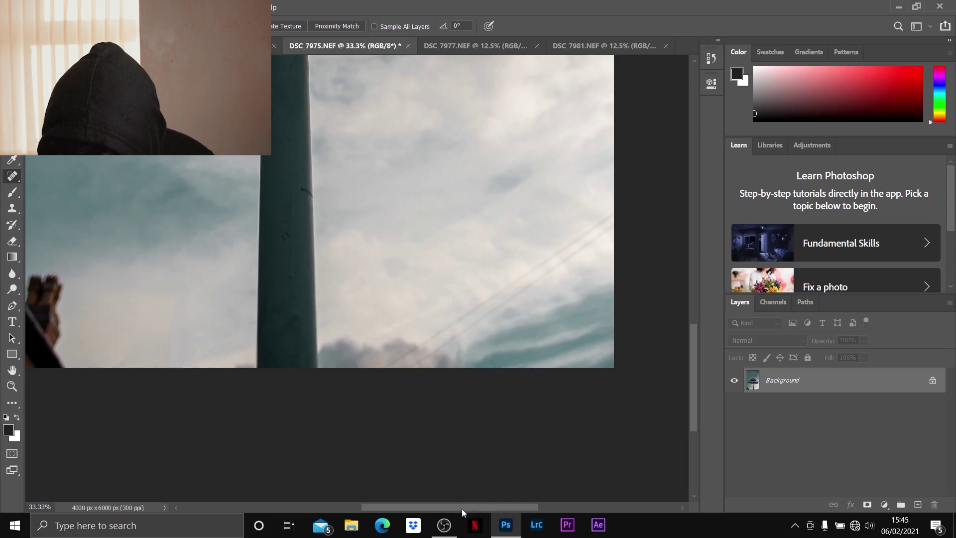
# Step: Paint over the house roof and chimney in the photo's lower-left corner with the Spot Healing Brush
pyautogui.moveTo(462, 509); pyautogui.dragTo(360, 508)
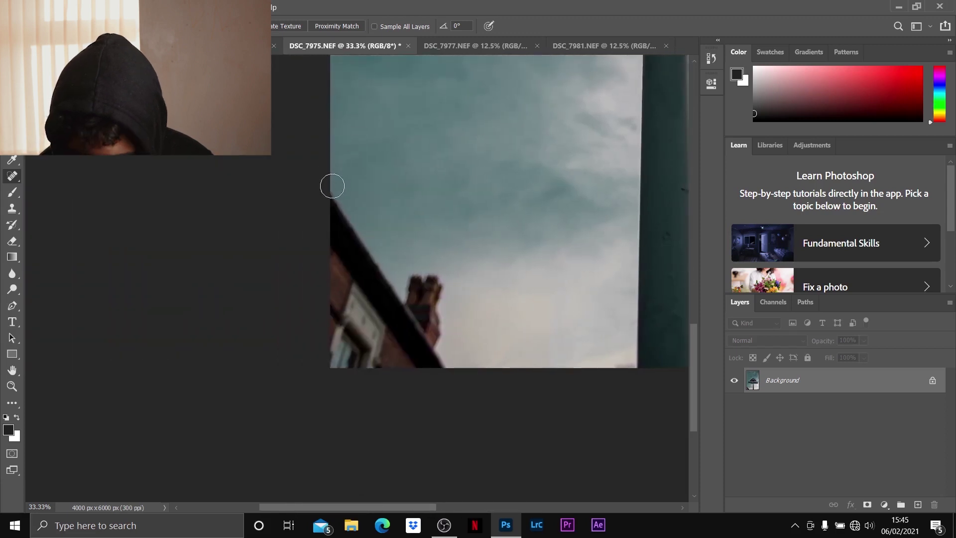
pyautogui.moveTo(333, 193)
pyautogui.mouseDown()
pyautogui.moveTo(329, 304)
pyautogui.moveTo(304, 401)
pyautogui.moveTo(427, 390)
pyautogui.moveTo(436, 378)
pyautogui.moveTo(437, 283)
pyautogui.moveTo(419, 271)
pyautogui.moveTo(407, 326)
pyautogui.moveTo(424, 333)
pyautogui.moveTo(415, 301)
pyautogui.moveTo(422, 295)
pyautogui.moveTo(409, 335)
pyautogui.moveTo(296, 359)
pyautogui.moveTo(314, 363)
pyautogui.moveTo(350, 291)
pyautogui.moveTo(347, 253)
pyautogui.moveTo(375, 346)
pyautogui.moveTo(365, 308)
pyautogui.moveTo(414, 339)
pyautogui.moveTo(351, 346)
pyautogui.moveTo(412, 325)
pyautogui.moveTo(416, 357)
pyautogui.moveTo(357, 363)
pyautogui.moveTo(386, 358)
pyautogui.mouseUp()
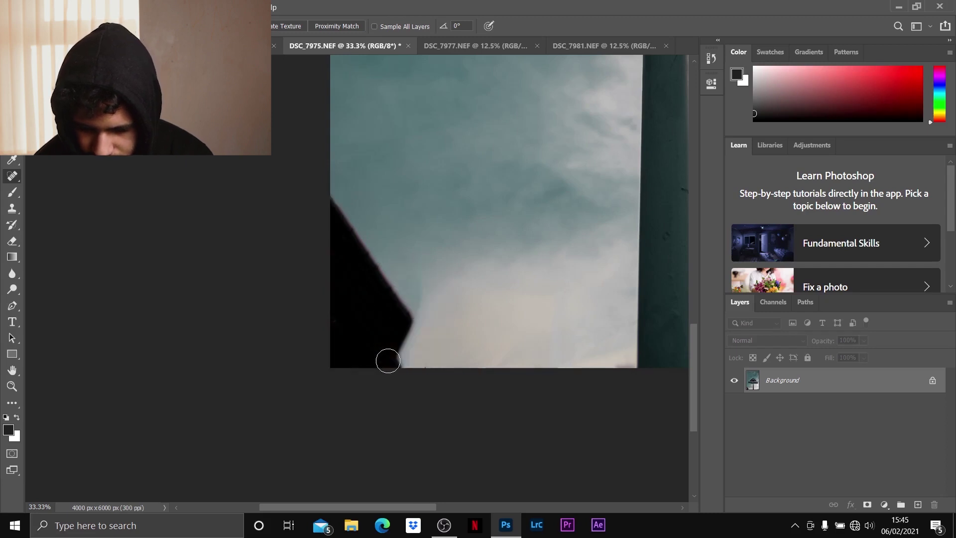
pyautogui.moveTo(400, 301); pyautogui.dragTo(401, 376)
pyautogui.moveTo(393, 293); pyautogui.dragTo(400, 360)
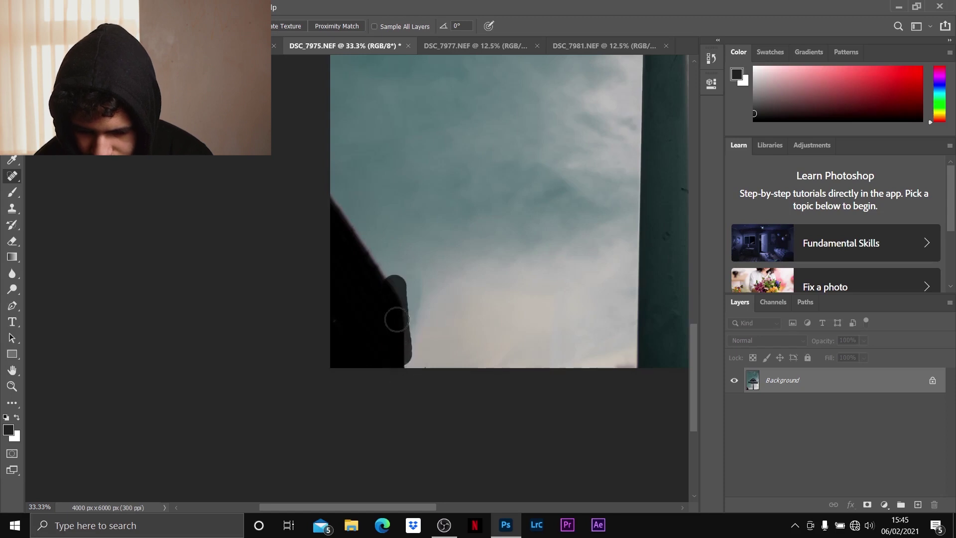
pyautogui.moveTo(352, 229)
pyautogui.mouseDown()
pyautogui.moveTo(373, 271)
pyautogui.moveTo(337, 217)
pyautogui.moveTo(399, 328)
pyautogui.moveTo(412, 378)
pyautogui.mouseUp()
# Step: Using the Clone Stamp with a larger brush, cover the black patch in the lower-left corner with sampled sky
pyautogui.click(12, 208)
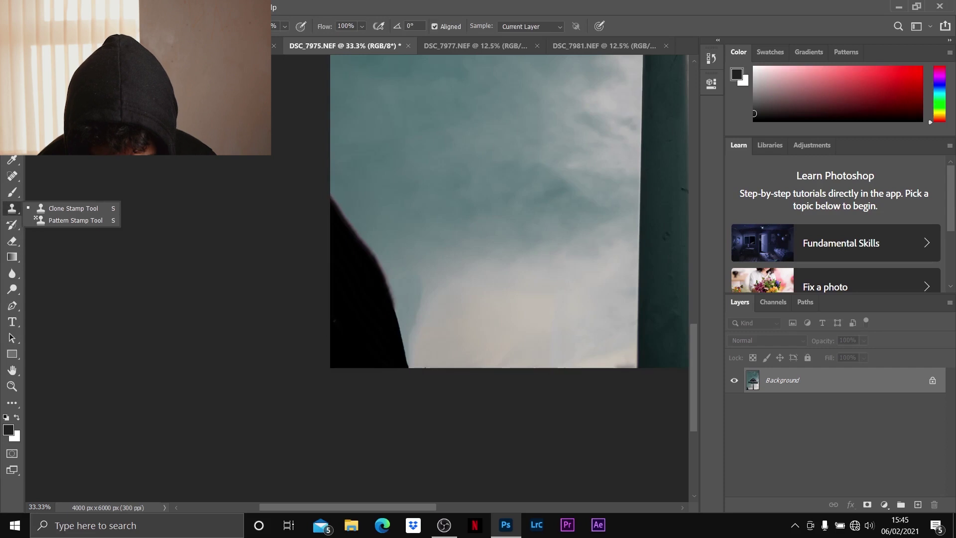
pyautogui.click(37, 26)
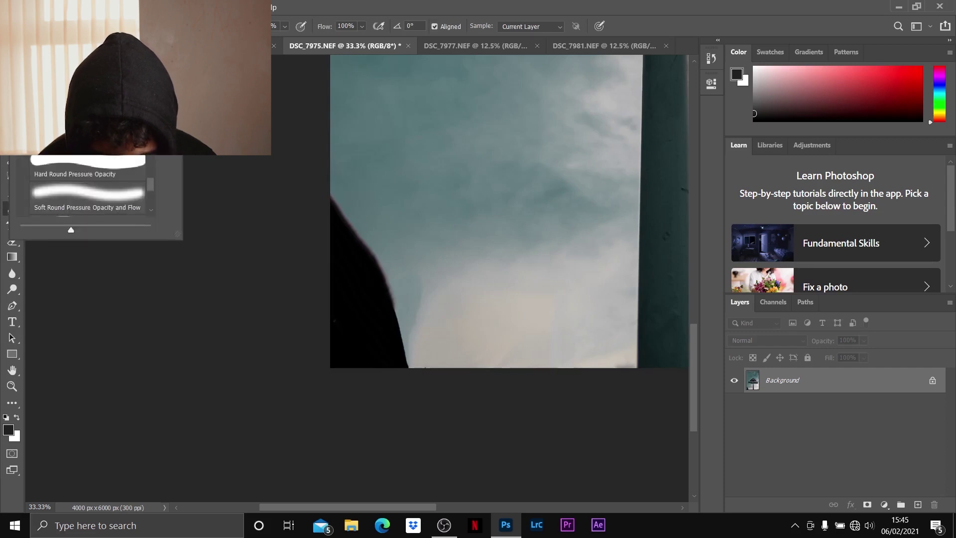
pyautogui.click(314, 181)
pyautogui.click(37, 26)
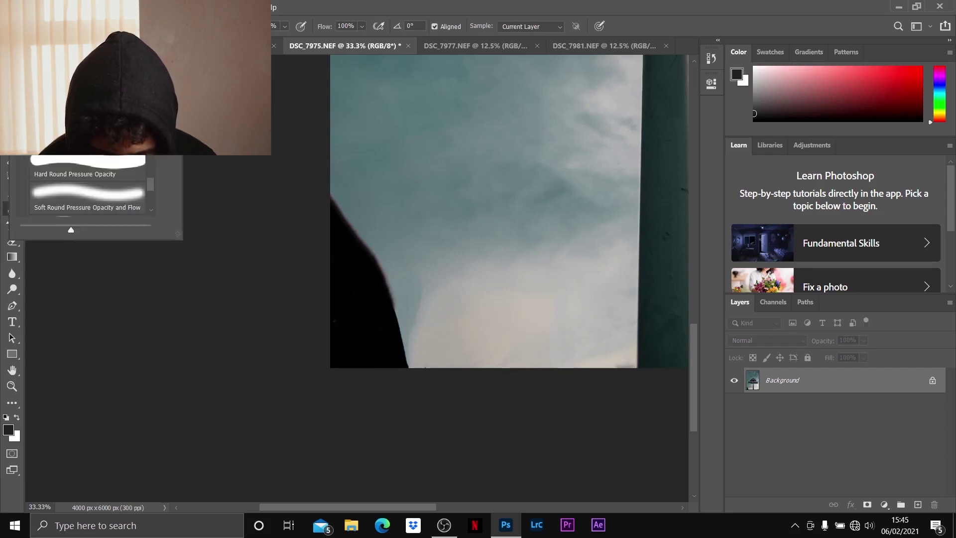
pyautogui.press('Escape')
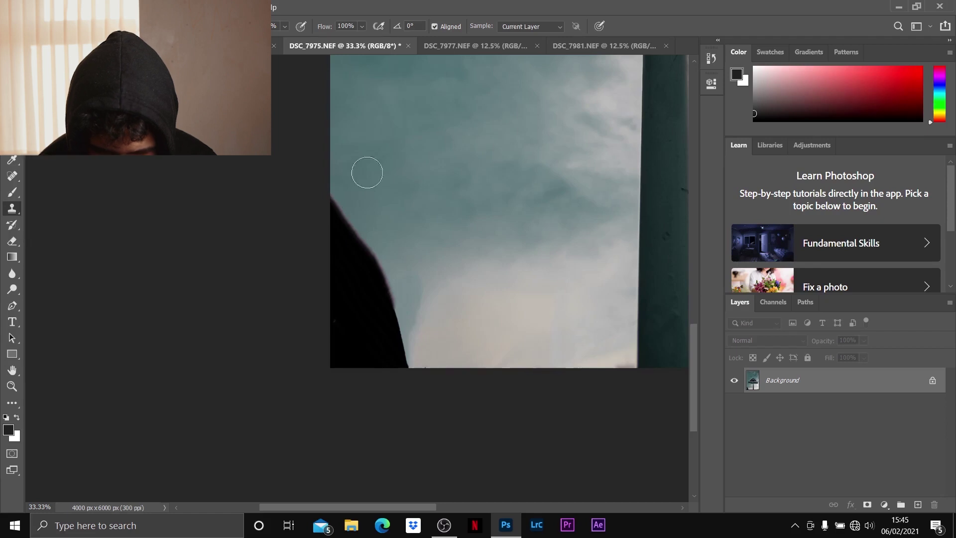
pyautogui.click(37, 26)
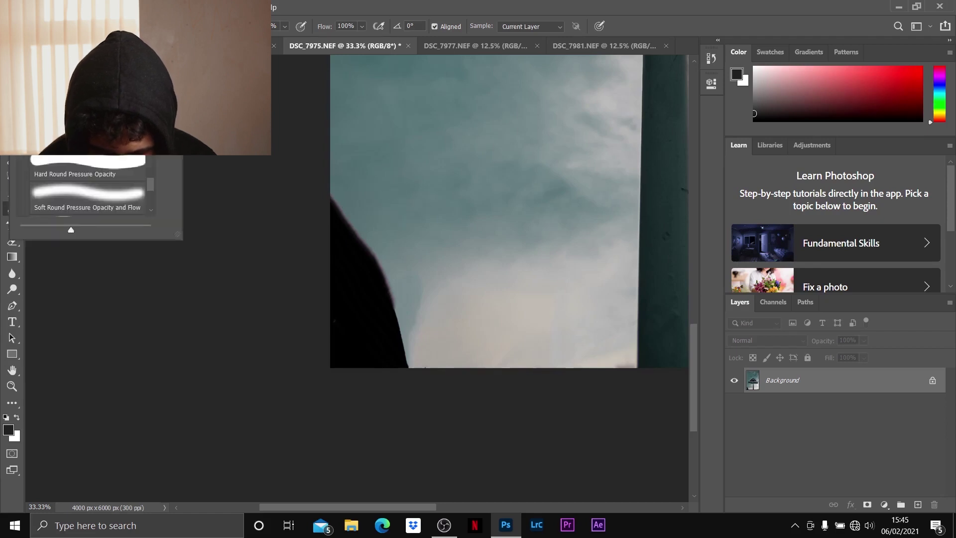
pyautogui.press('Escape')
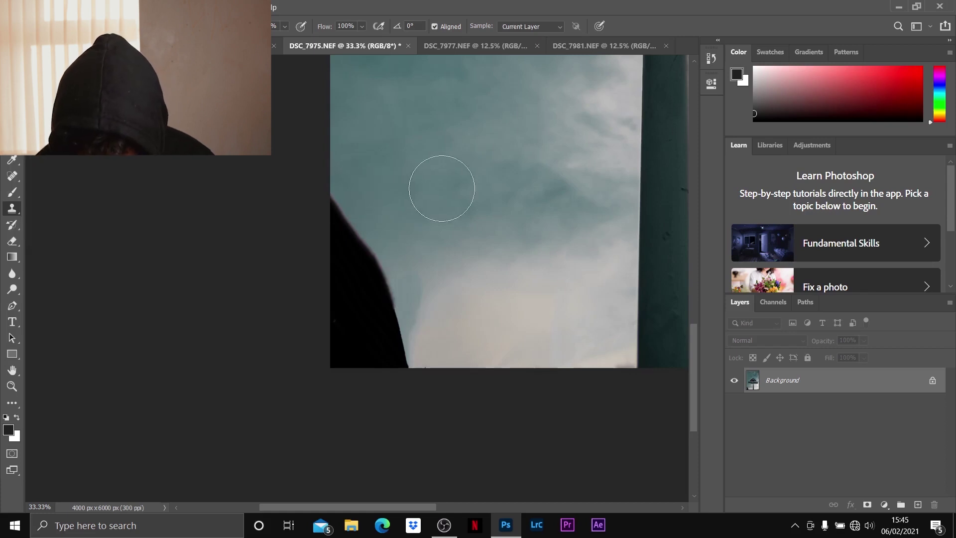
pyautogui.press('alt')
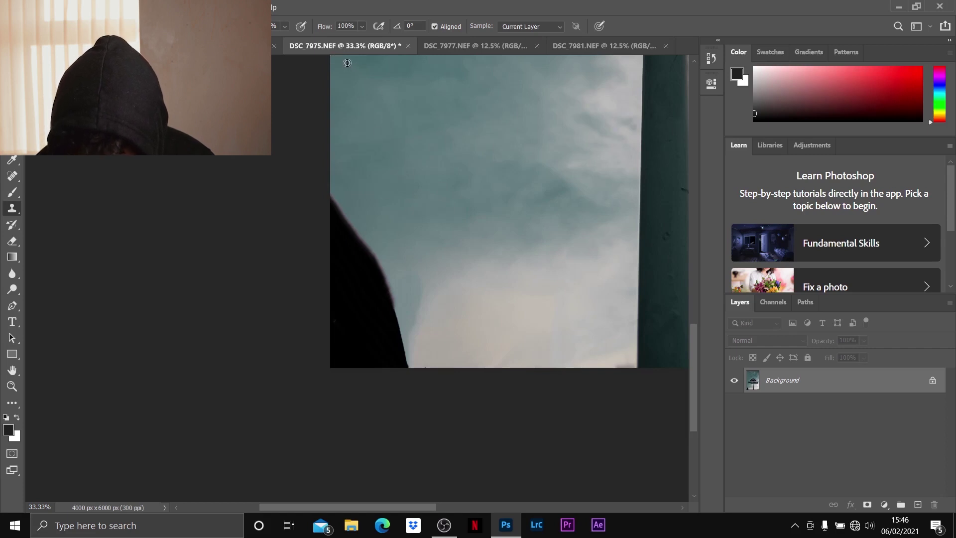
pyautogui.keyDown('alt'); pyautogui.click(350, 80); pyautogui.keyUp('alt')
pyautogui.moveTo(359, 218)
pyautogui.mouseDown()
pyautogui.moveTo(349, 213)
pyautogui.moveTo(372, 235)
pyautogui.mouseUp()
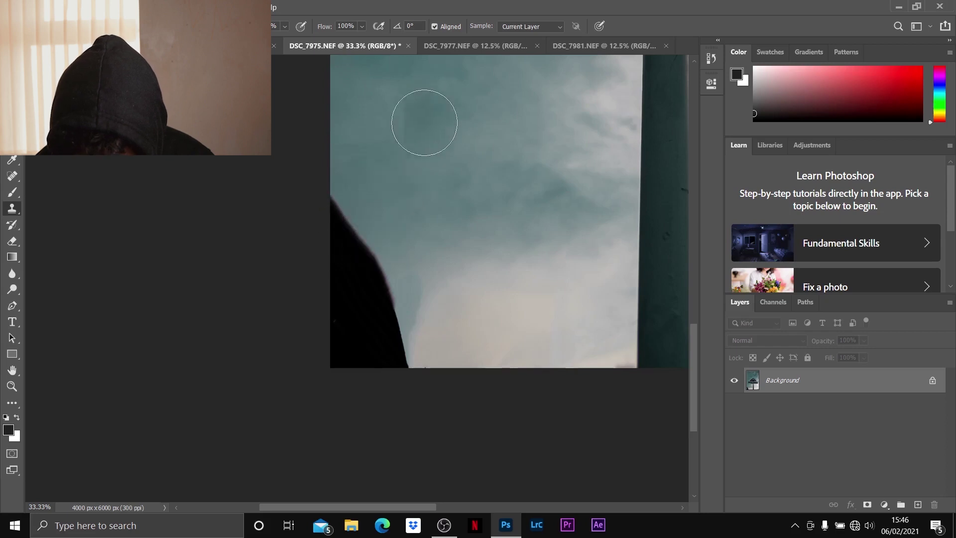
pyautogui.keyDown('alt'); pyautogui.click(427, 76); pyautogui.keyUp('alt')
pyautogui.moveTo(393, 199)
pyautogui.mouseDown()
pyautogui.moveTo(372, 234)
pyautogui.moveTo(370, 262)
pyautogui.moveTo(342, 211)
pyautogui.moveTo(364, 239)
pyautogui.moveTo(369, 324)
pyautogui.moveTo(399, 358)
pyautogui.moveTo(394, 303)
pyautogui.moveTo(367, 310)
pyautogui.moveTo(341, 341)
pyautogui.moveTo(367, 230)
pyautogui.moveTo(348, 197)
pyautogui.moveTo(357, 185)
pyautogui.moveTo(478, 165)
pyautogui.moveTo(511, 105)
pyautogui.mouseUp()
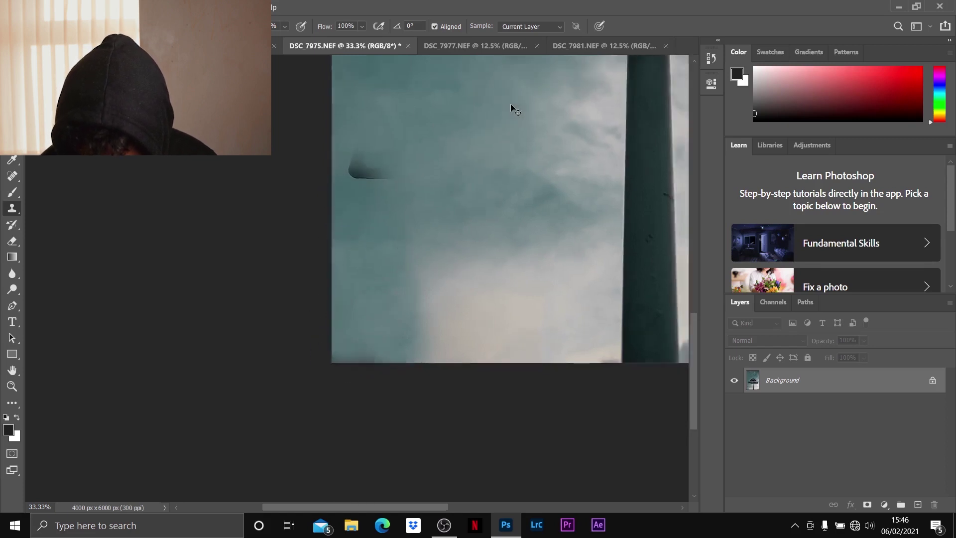
# Step: Clone clean sky over the dark smudge and the stray letter copied into the sky left of the pole
pyautogui.scroll(-2, 511, 104)
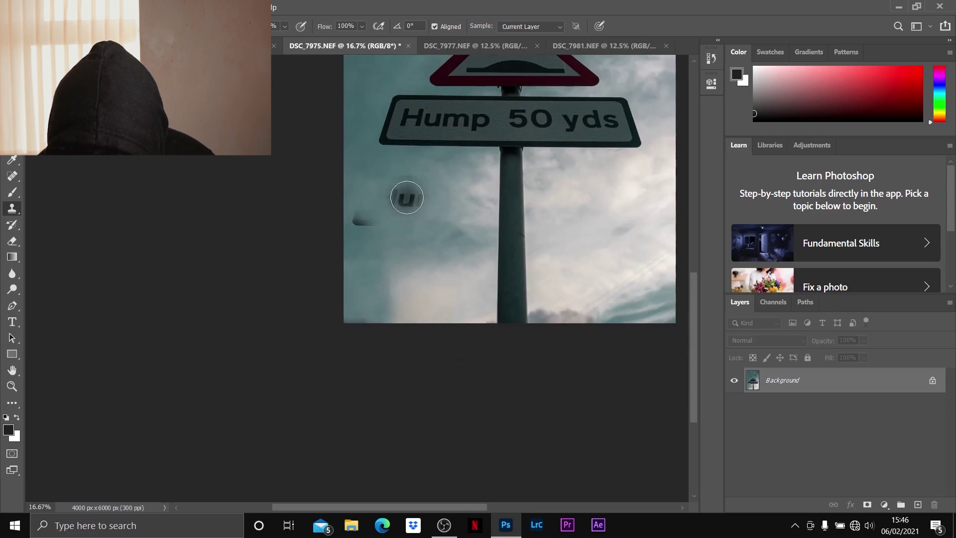
pyautogui.keyDown('alt'); pyautogui.click(387, 188); pyautogui.keyUp('alt')
pyautogui.moveTo(363, 214)
pyautogui.mouseDown()
pyautogui.moveTo(369, 224)
pyautogui.moveTo(360, 223)
pyautogui.moveTo(380, 222)
pyautogui.mouseUp()
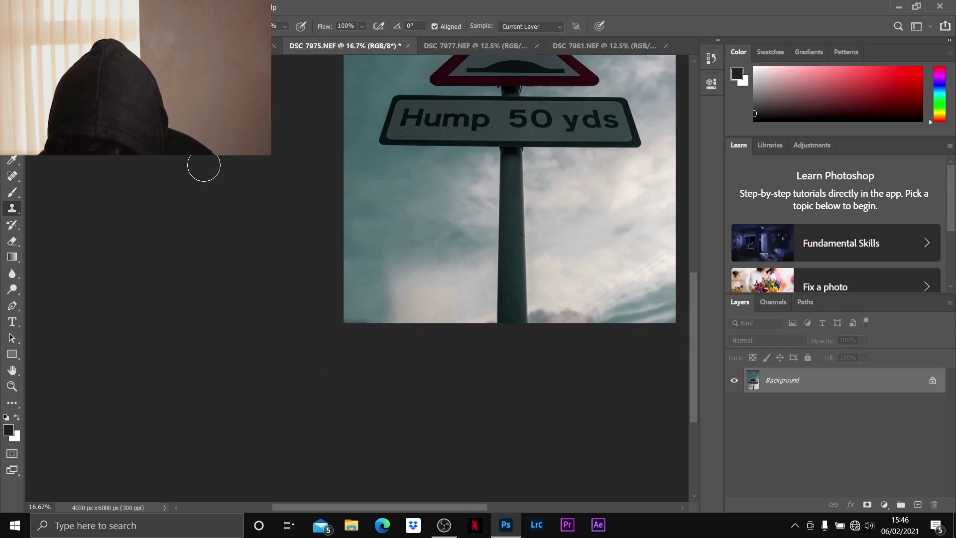
pyautogui.press('v')
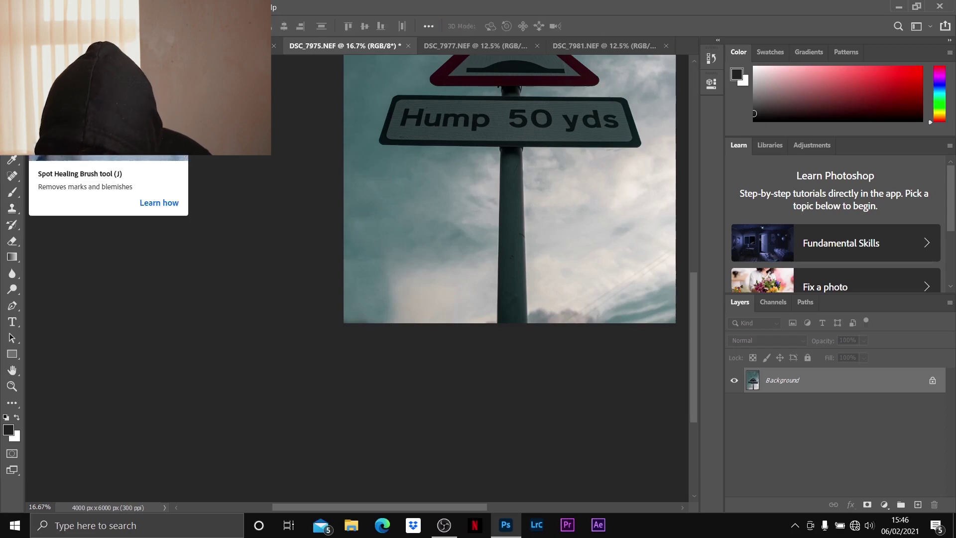
pyautogui.hotkey('ctrl', '-')
pyautogui.hotkey('ctrl', '-')
pyautogui.hotkey('ctrl', '+')
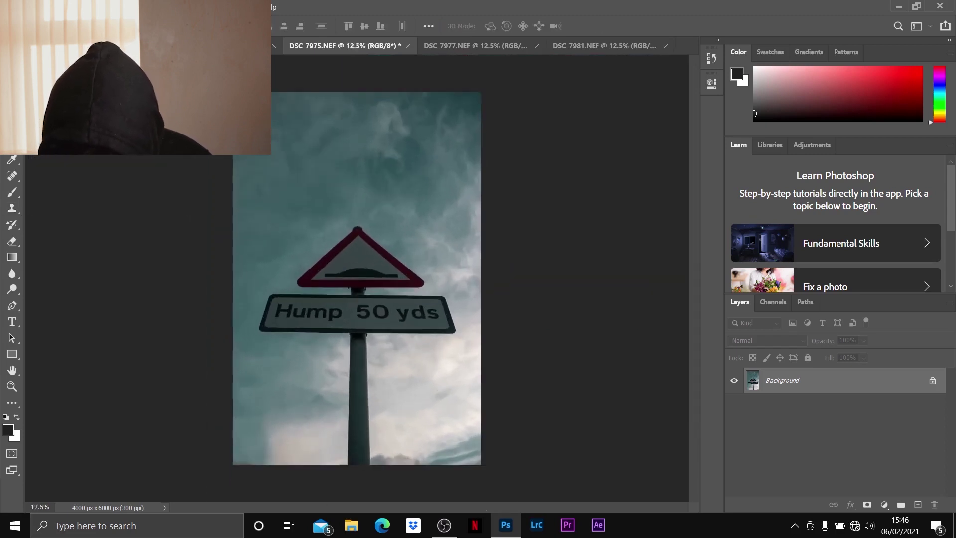